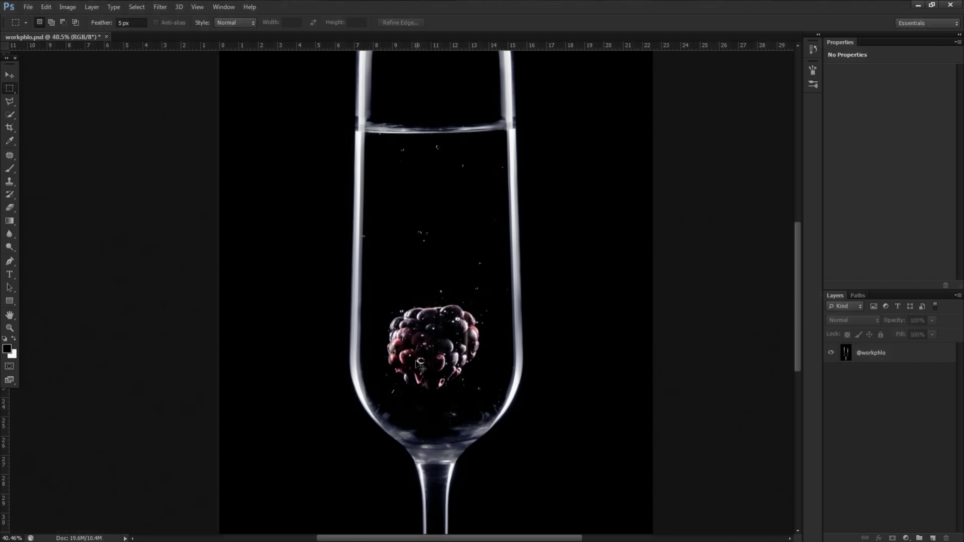
Add a Hue/Saturation adjustment layer with Saturation at -100, turning the photo black and white
scroll(418, 366, down, 1)
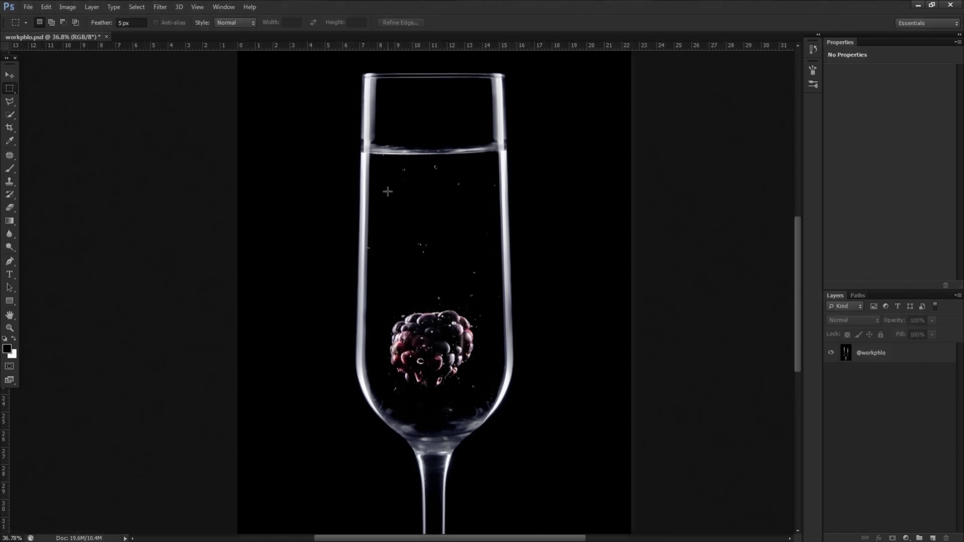
scroll(380, 195, down, 2)
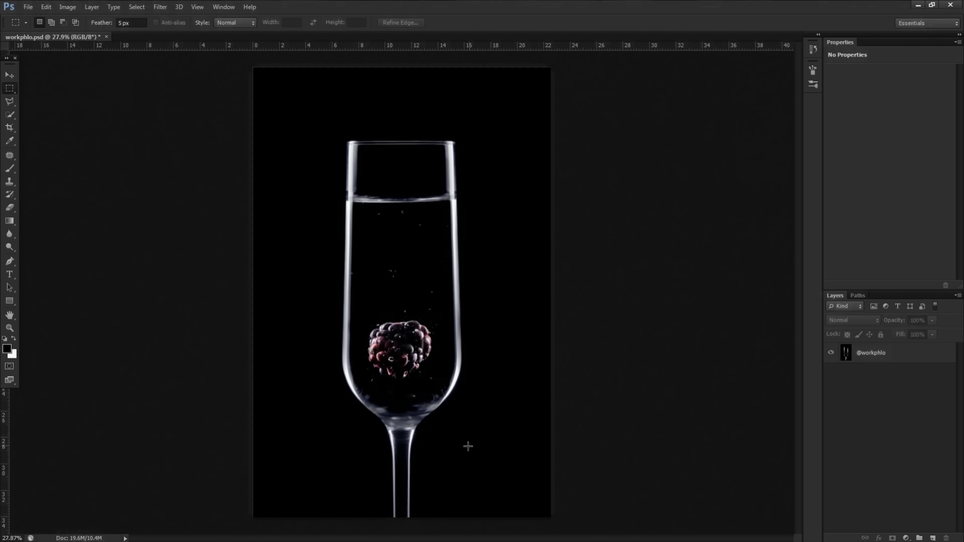
click(906, 537)
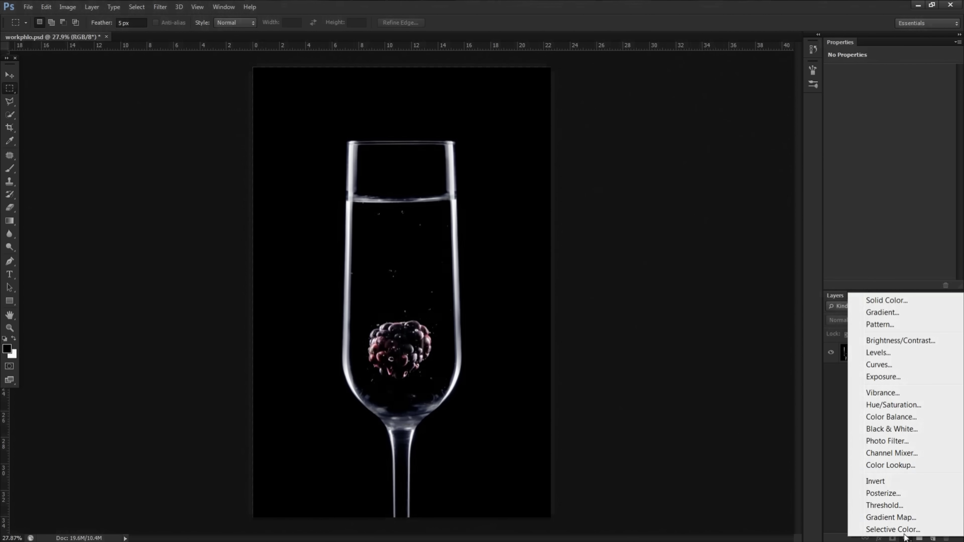
click(892, 404)
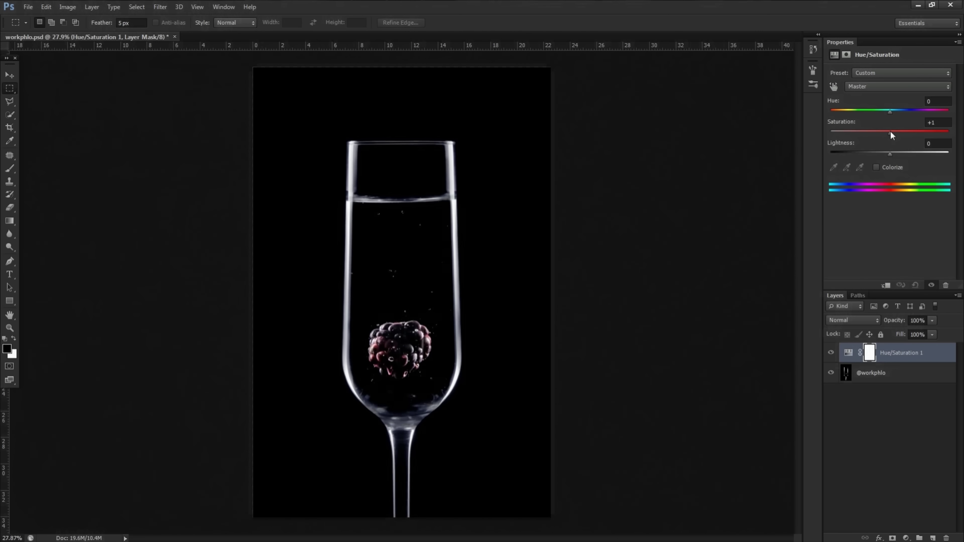
drag(892, 135, 937, 135)
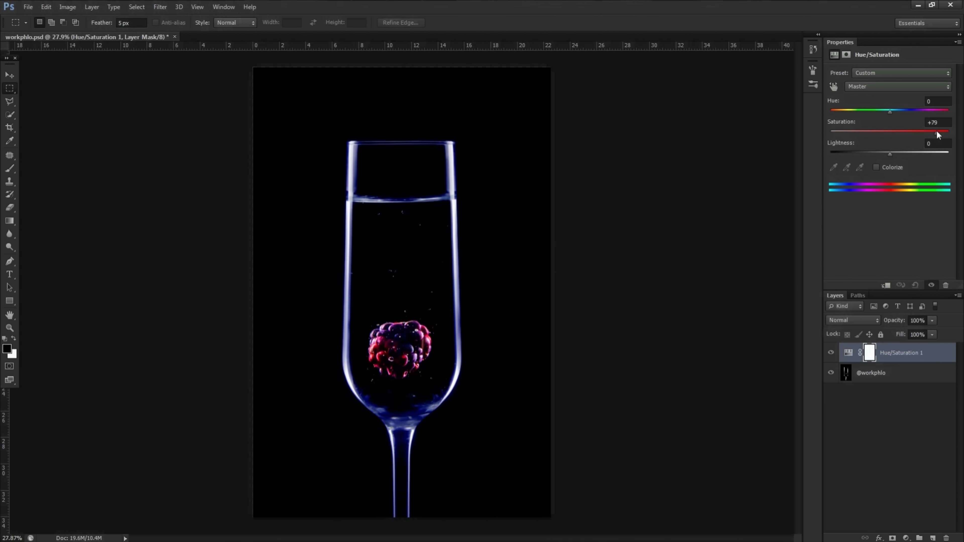
drag(928, 136, 802, 134)
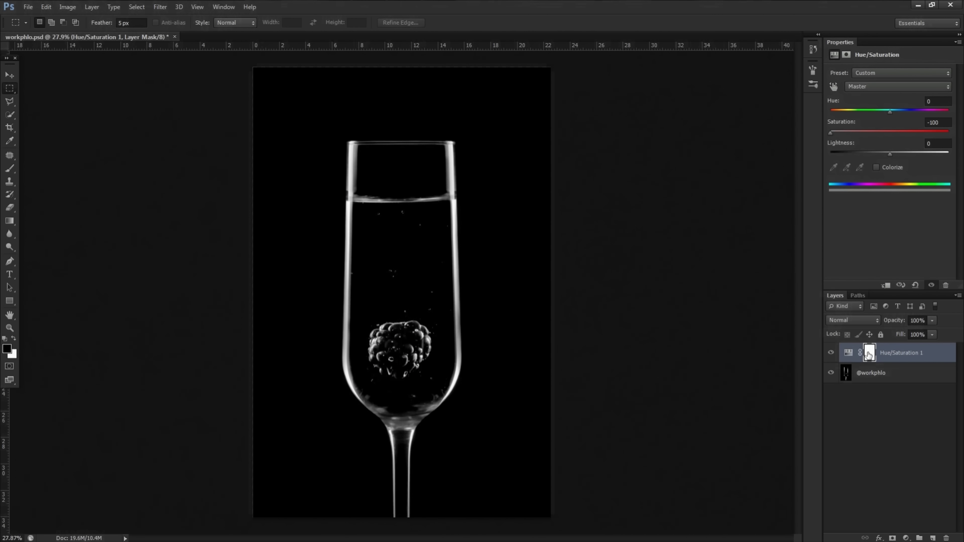
Paint black on the Hue/Saturation 1 mask over the blackberry to restore its colour
click(870, 353)
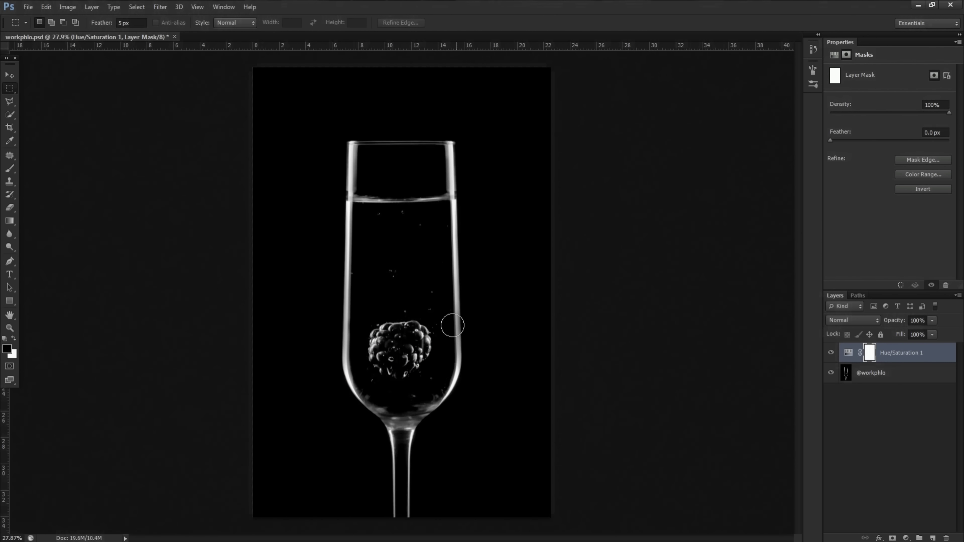
key(b)
mouse_move(374, 334)
mouse_down()
mouse_move(414, 341)
mouse_move(396, 350)
mouse_move(415, 359)
mouse_move(406, 332)
mouse_move(401, 360)
mouse_move(387, 367)
mouse_move(372, 346)
mouse_move(389, 326)
mouse_move(422, 331)
mouse_move(414, 365)
mouse_move(396, 368)
mouse_move(382, 347)
mouse_move(397, 331)
mouse_move(420, 341)
mouse_move(406, 372)
mouse_move(381, 355)
mouse_move(392, 328)
mouse_move(410, 345)
mouse_move(394, 364)
mouse_move(385, 339)
mouse_move(401, 331)
mouse_move(393, 355)
mouse_up()
scroll(379, 333, up, 2)
scroll(382, 334, up, 1)
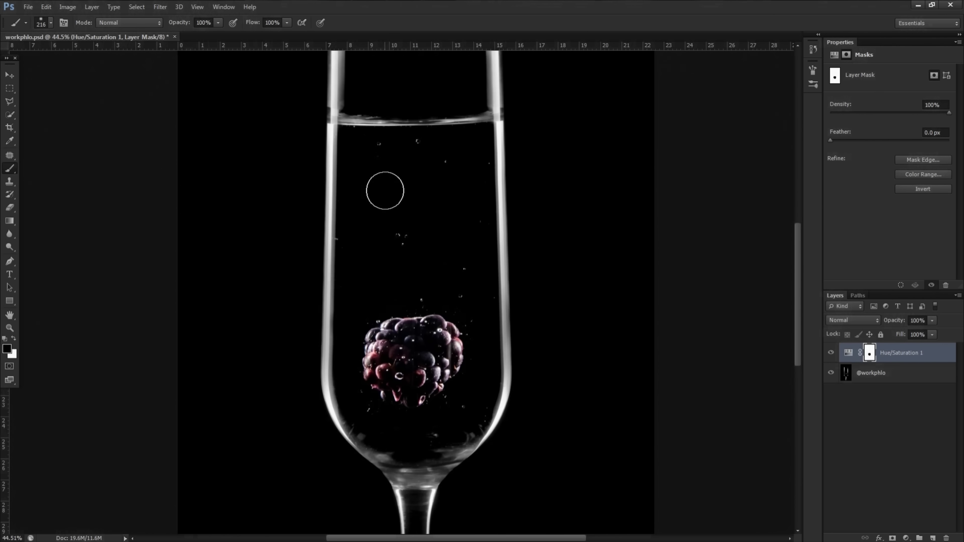
scroll(383, 189, up, 2)
scroll(414, 229, down, 2)
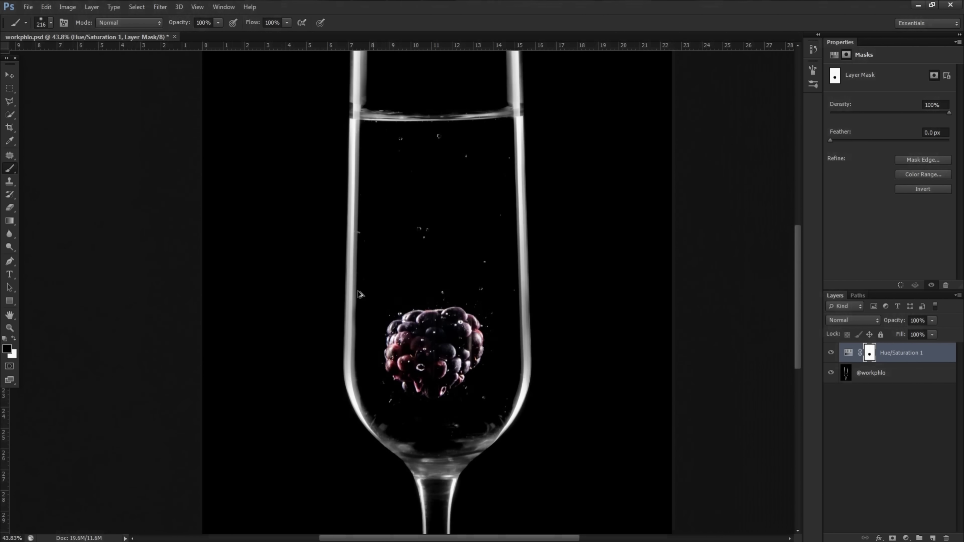
scroll(376, 330, down, 3)
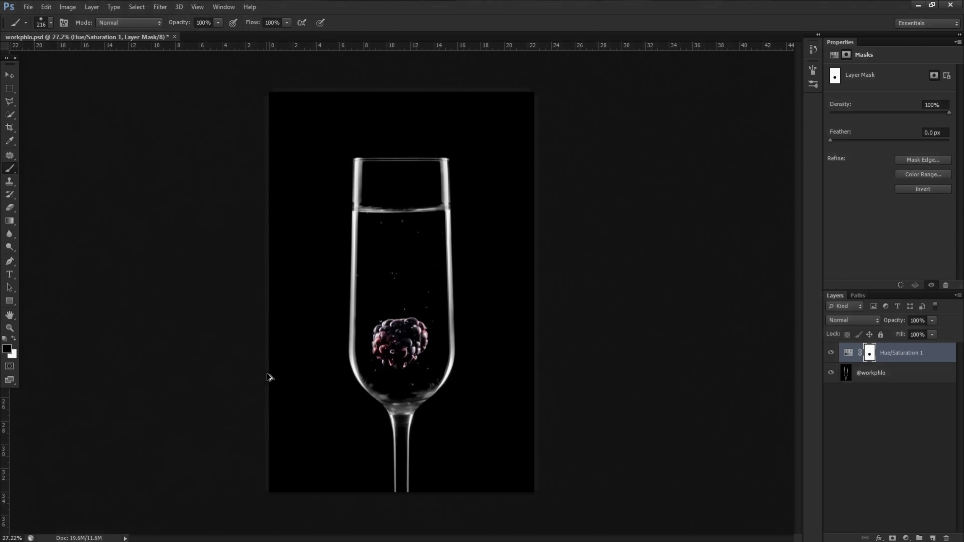
scroll(269, 378, up, 1)
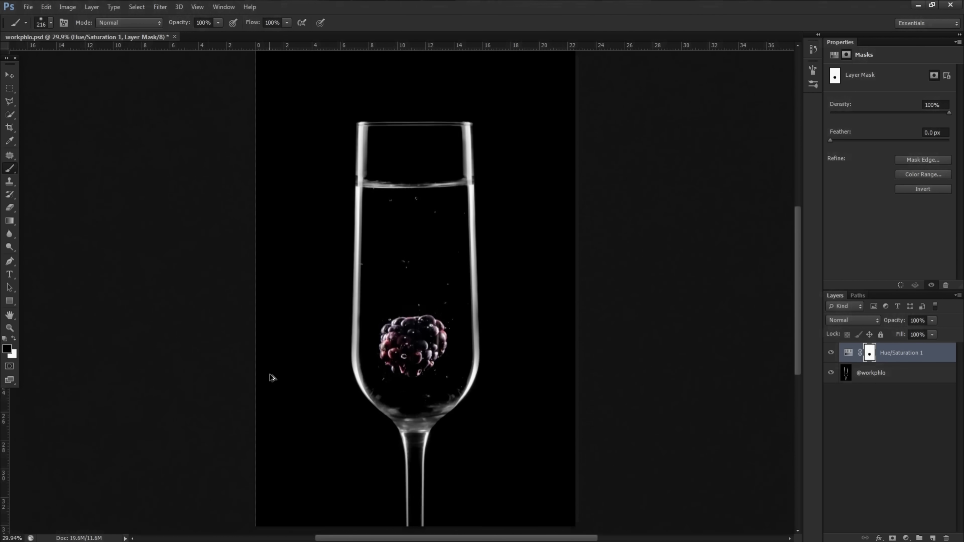
scroll(271, 377, down, 1)
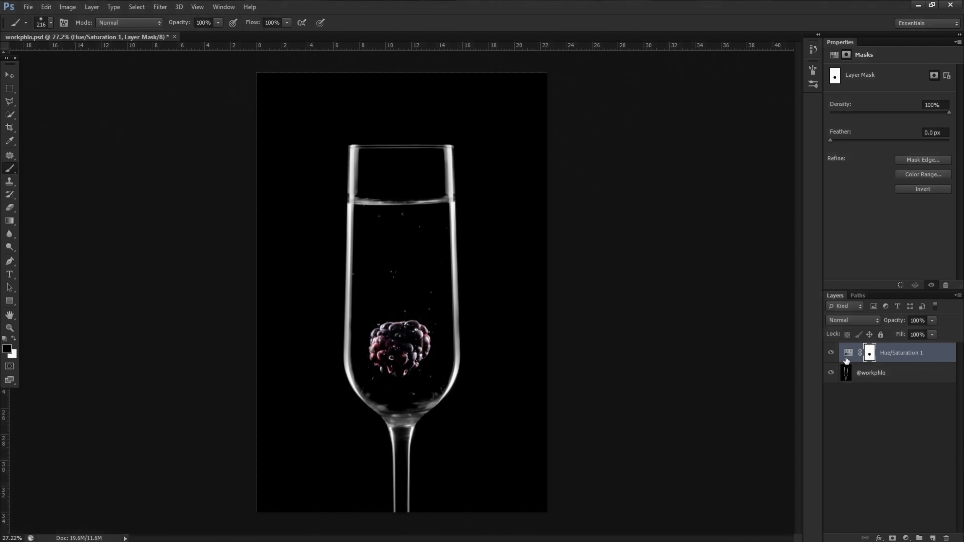
Toggle Hue/Saturation 1 off and on to compare, then bring up its saturation settings
click(835, 352)
click(836, 352)
click(848, 355)
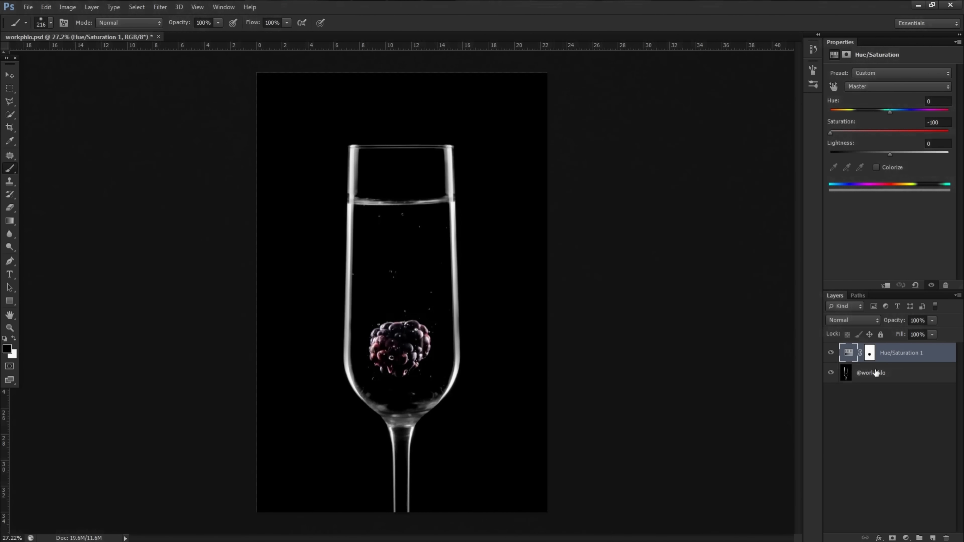
Duplicate Hue/Saturation 1 and invert the copy's mask so it affects only the berry
key(ctrl+j)
click(870, 355)
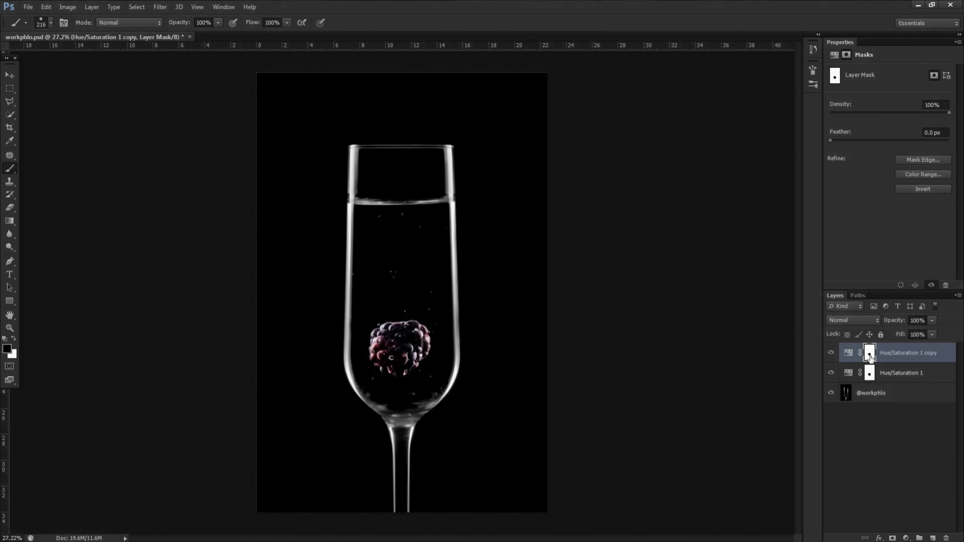
key(ctrl+i)
Set the copy's Saturation to +51 and compare the boosted berry up close
click(849, 358)
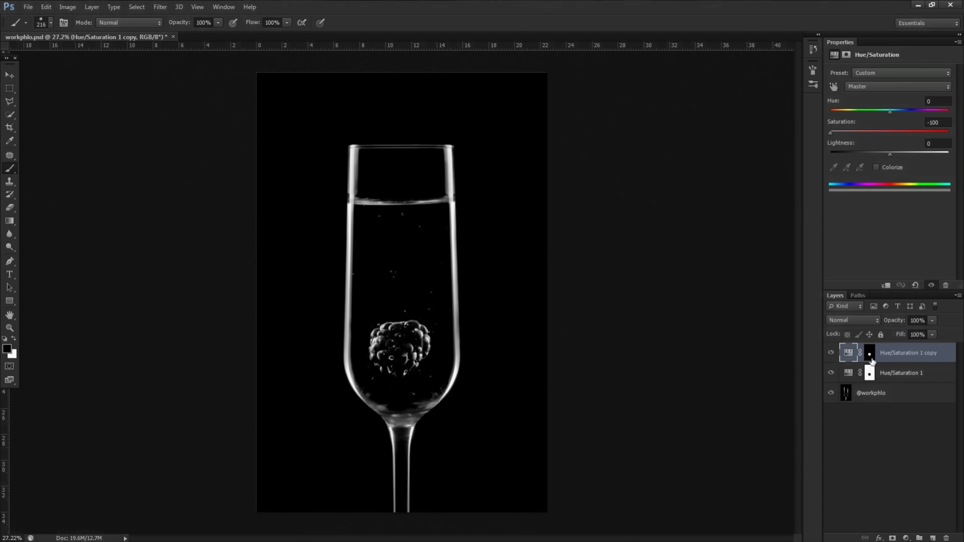
scroll(392, 373, up, 2)
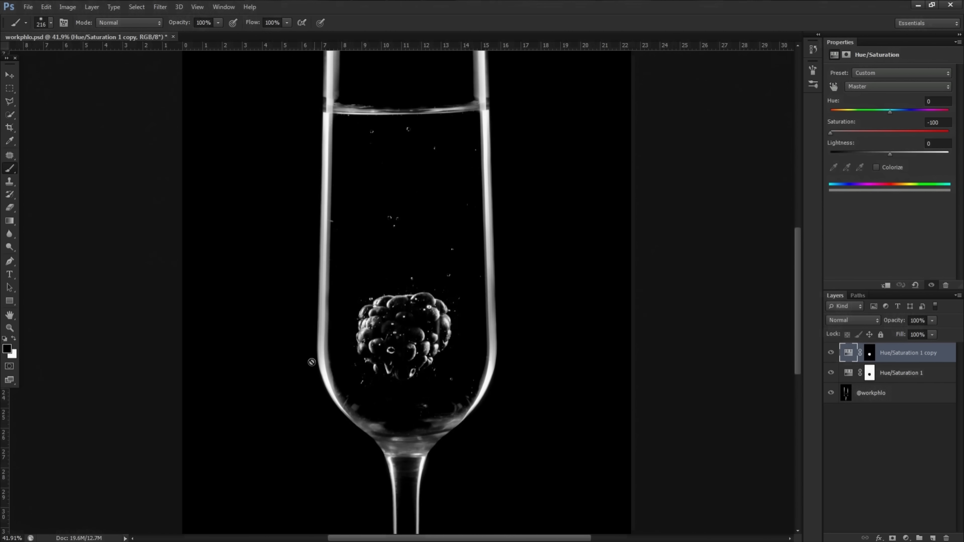
scroll(410, 341, down, 2)
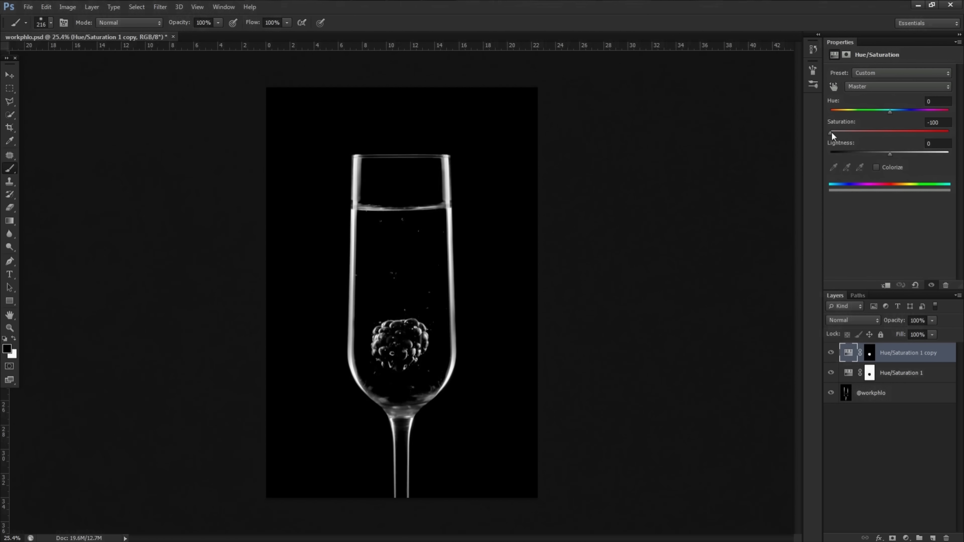
drag(830, 131, 891, 134)
drag(902, 133, 919, 148)
drag(387, 381, 775, 378)
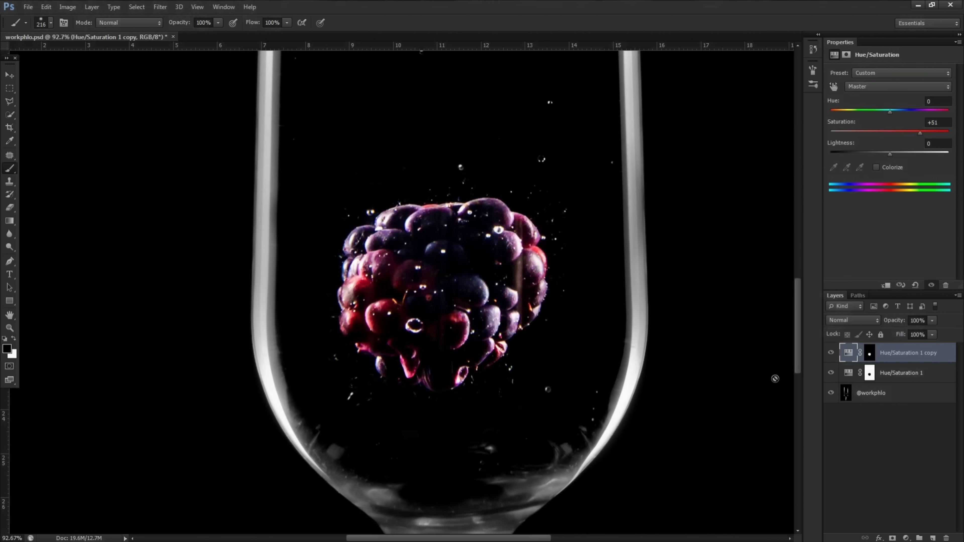
click(831, 353)
click(831, 353)
drag(496, 347, 121, 276)
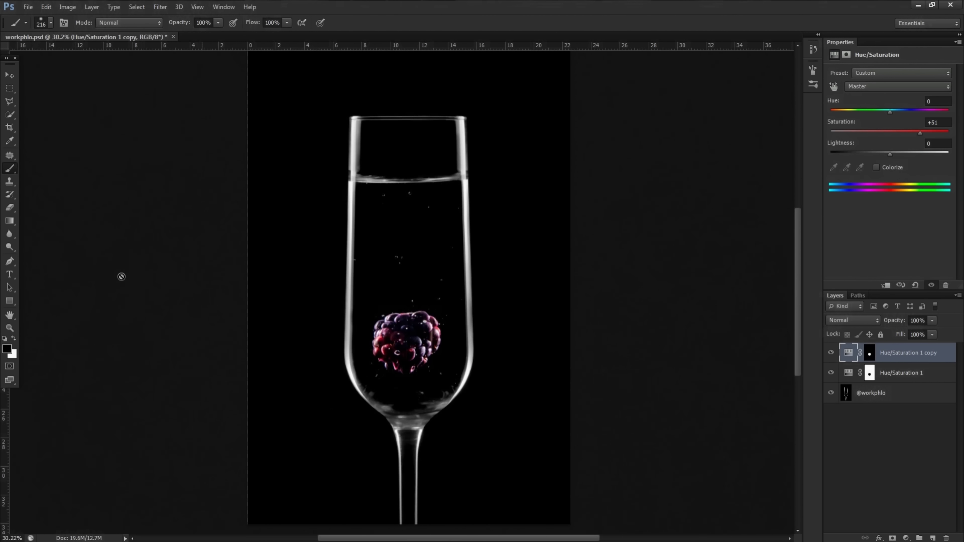
click(9, 75)
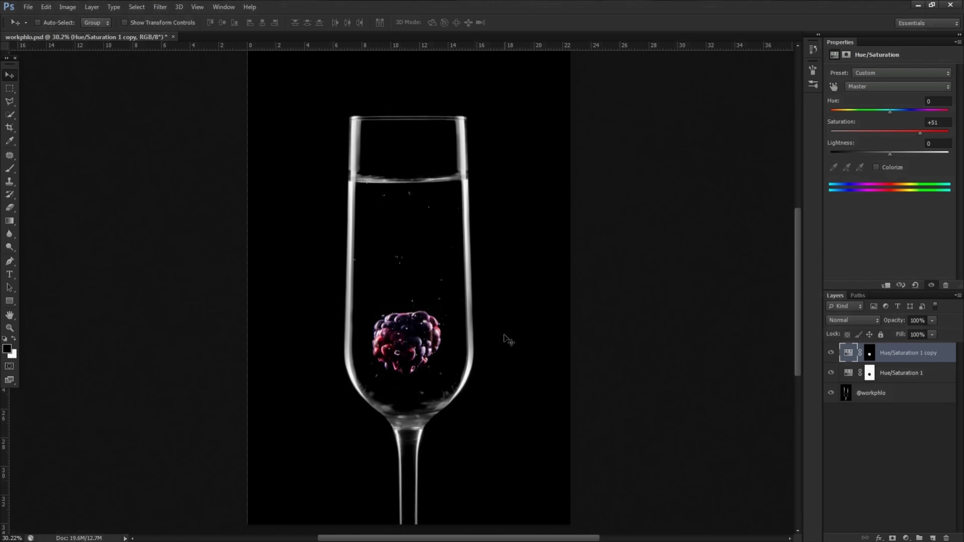
click(847, 398)
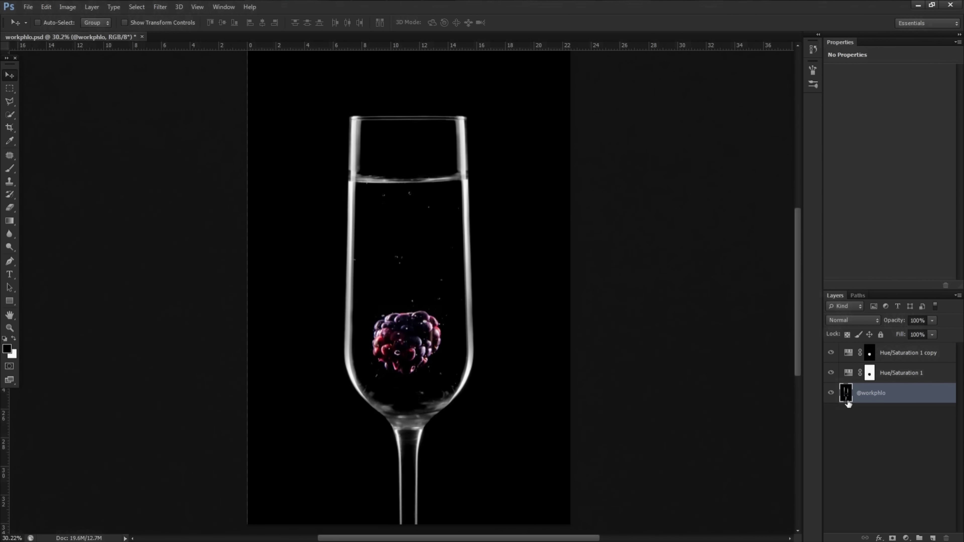
click(9, 92)
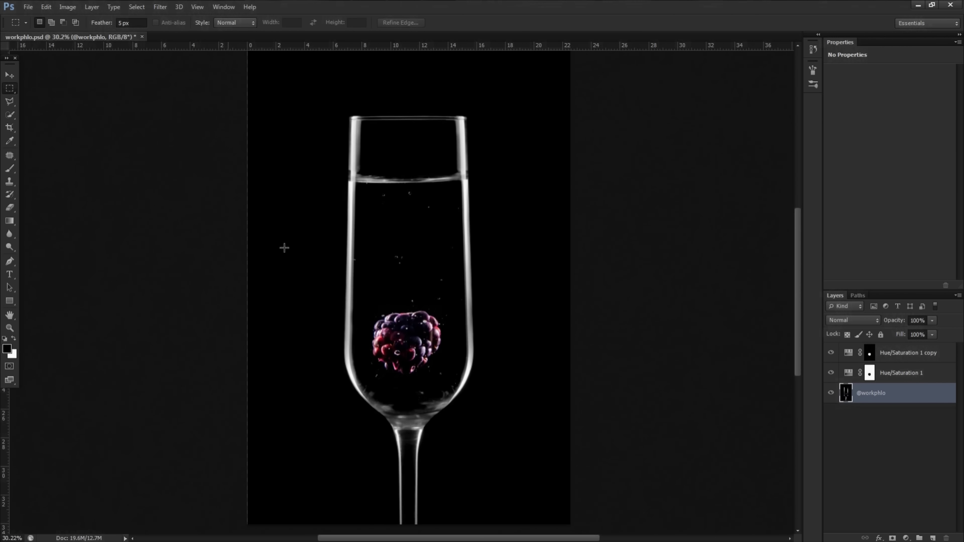
scroll(406, 299, up, 5)
scroll(525, 366, down, 2)
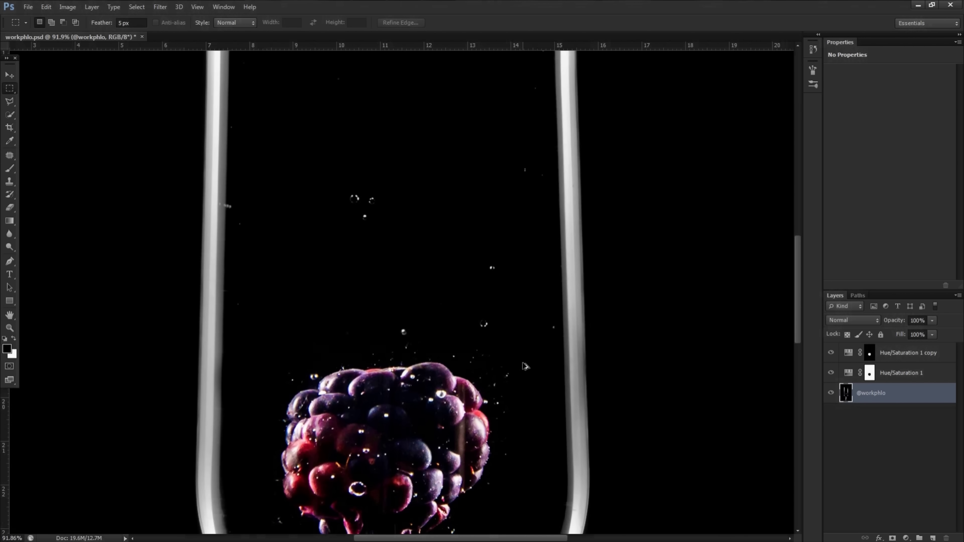
scroll(525, 366, down, 1)
scroll(383, 222, up, 3)
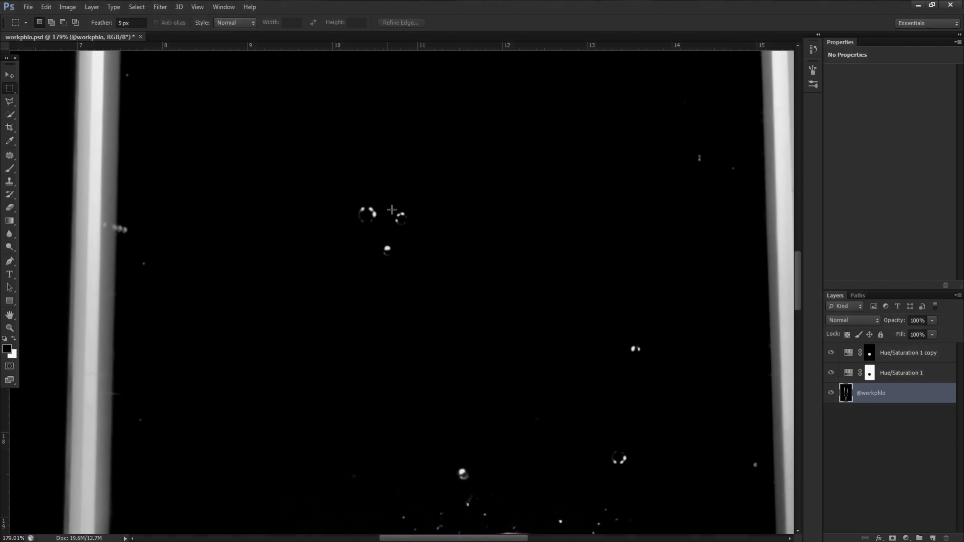
drag(387, 204, 415, 231)
key(ctrl+j)
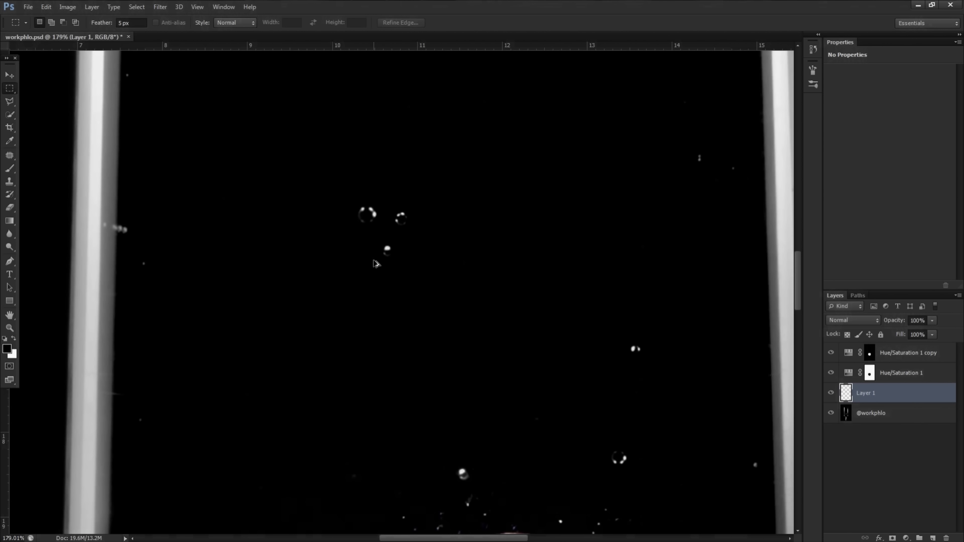
key(ctrl+0)
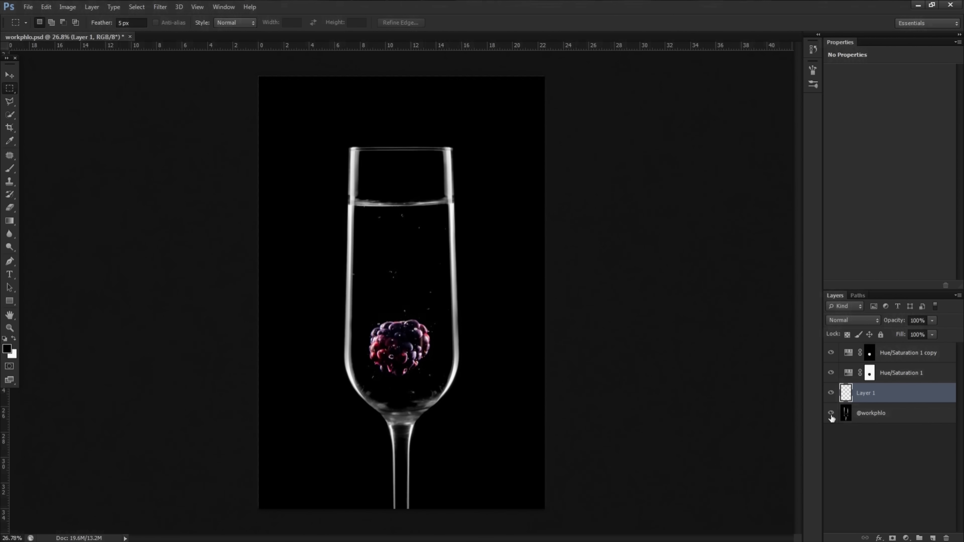
click(831, 413)
click(832, 413)
Move the Layer 1 bubble down and to the left within the glass
key(v)
scroll(400, 277, up, 1)
drag(412, 288, 391, 336)
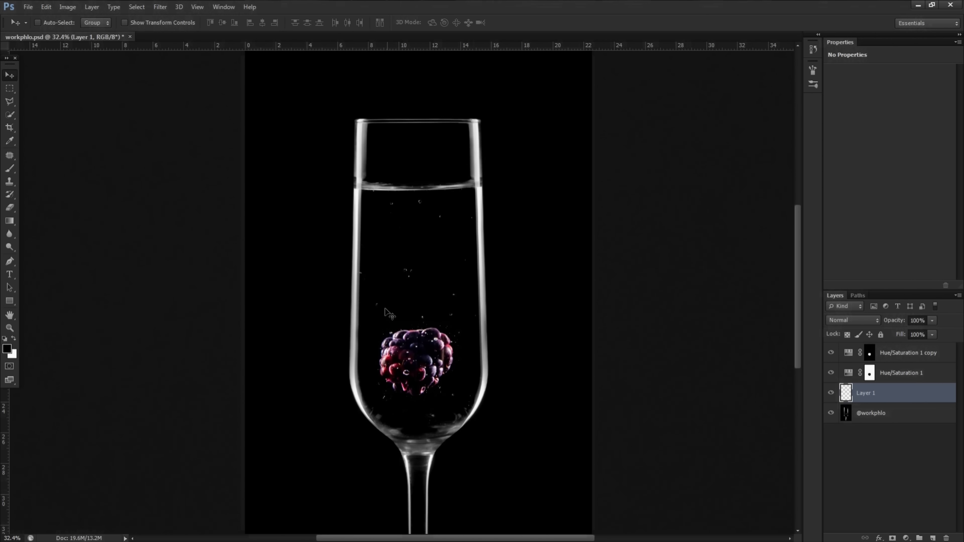
Duplicate the bubble layer and place the copies up-right and elsewhere in the glass
key(ctrl+j)
drag(387, 317, 475, 221)
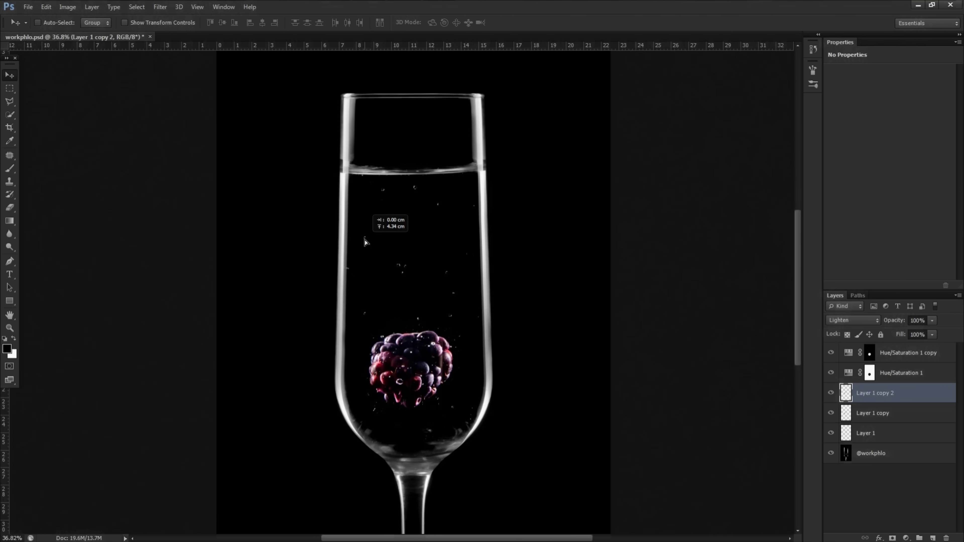
drag(364, 238, 383, 250)
Rotate one bubble copy, then drag another duplicate to a new spot in the glass
key(ctrl+t)
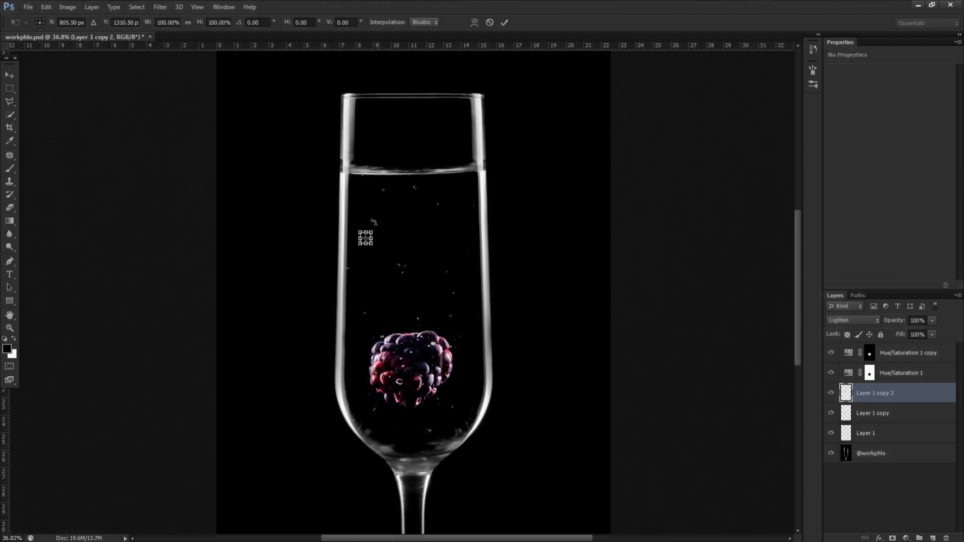
scroll(344, 237, up, 3)
drag(385, 207, 414, 211)
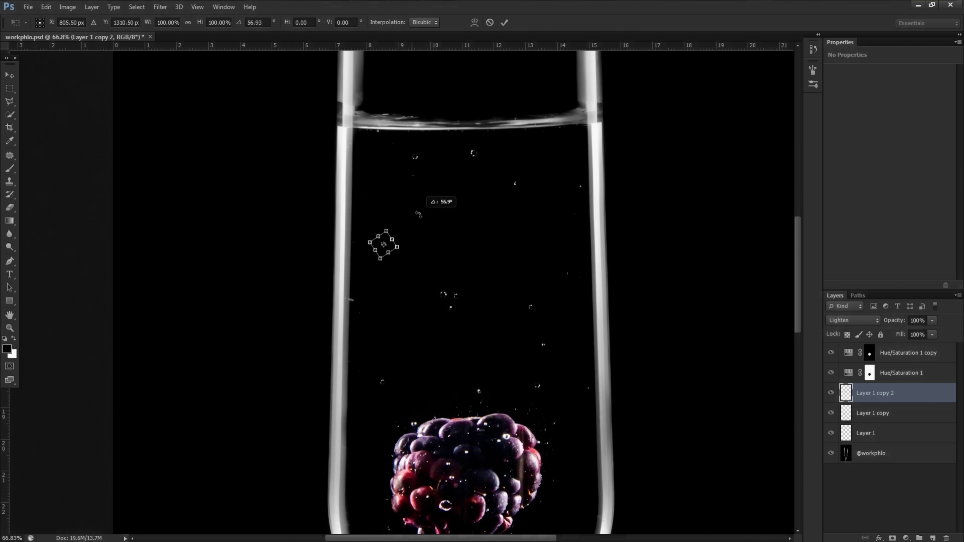
click(504, 22)
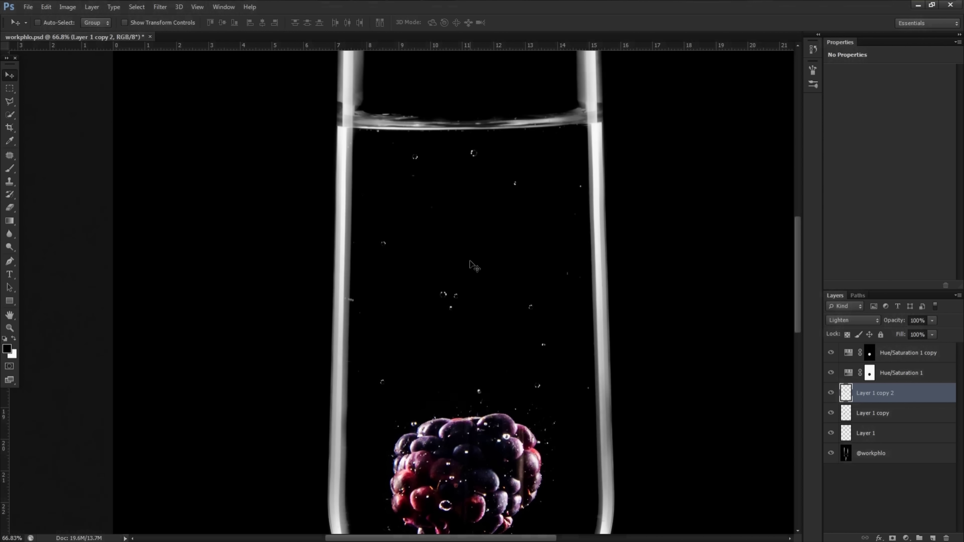
drag(411, 258, 575, 386)
scroll(415, 336, down, 3)
scroll(415, 335, down, 2)
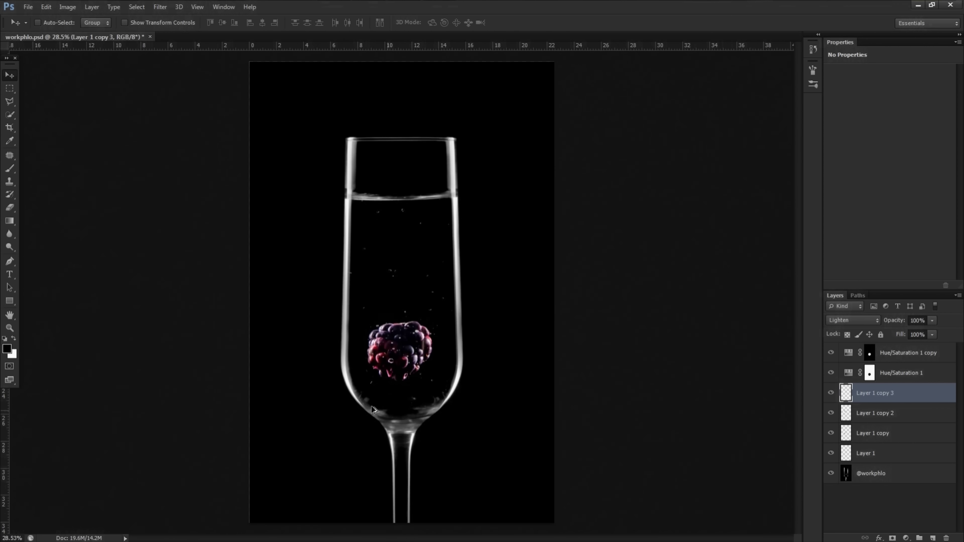
scroll(360, 371, up, 2)
scroll(360, 371, up, 1)
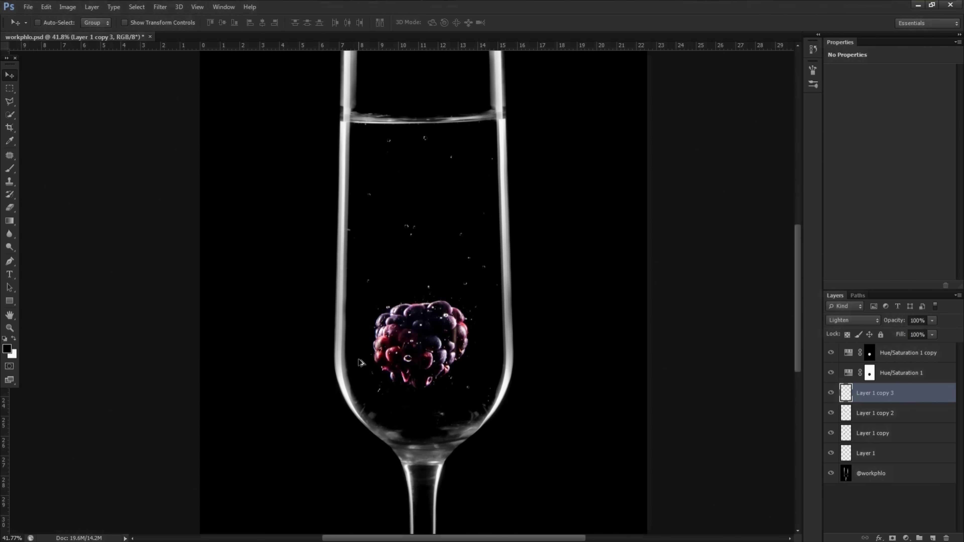
click(9, 89)
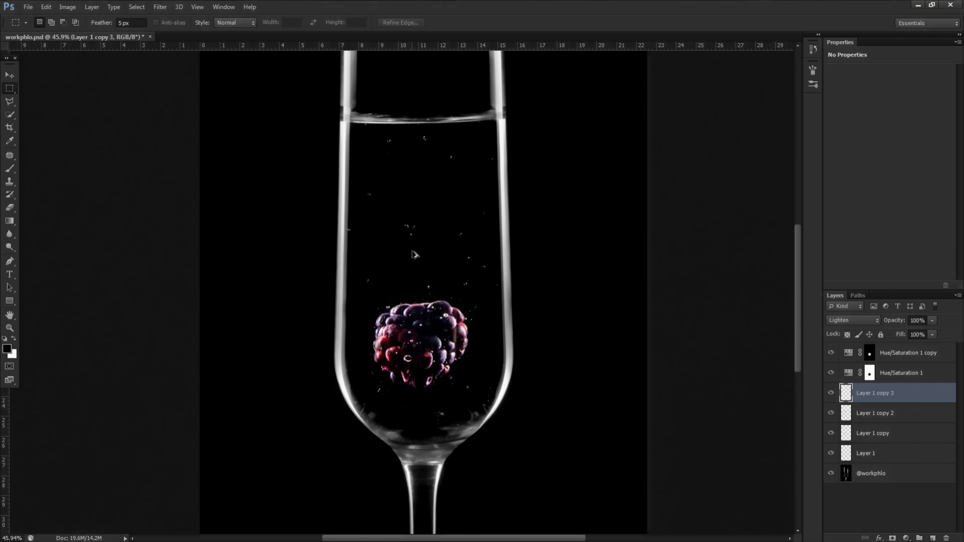
scroll(416, 256, up, 5)
drag(392, 197, 420, 232)
click(845, 471)
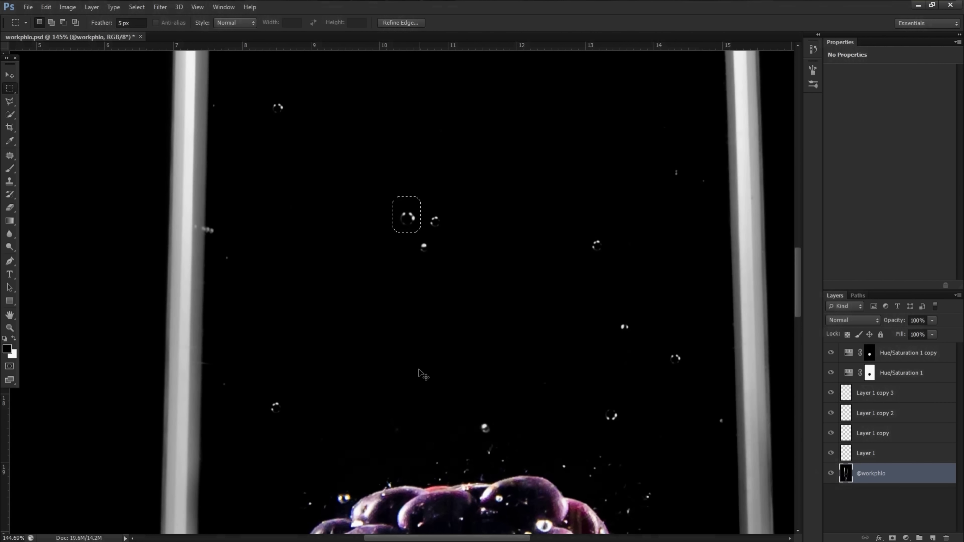
key(ctrl+j)
Move the Layer 2 bubble above the berry, scale it to about 55%, and scatter duplicates
scroll(398, 326, down, 5)
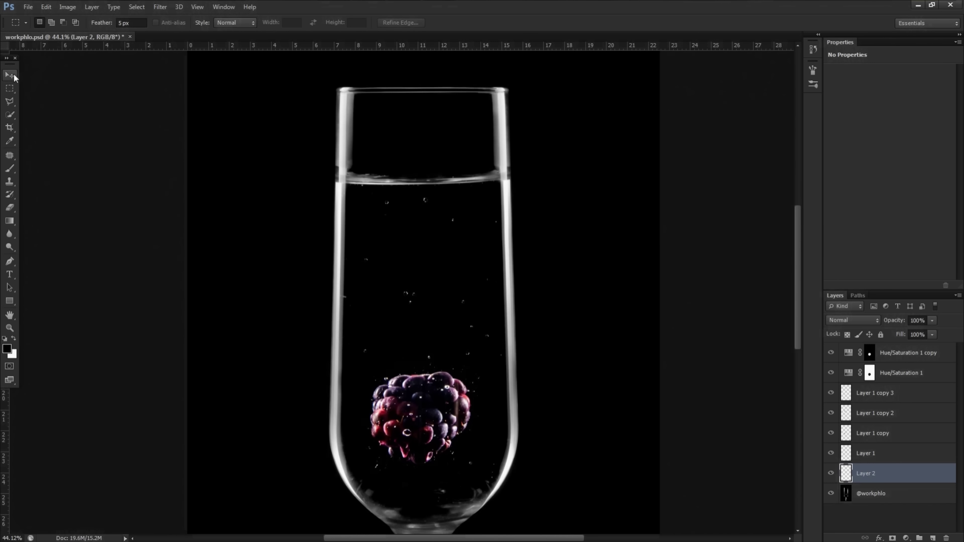
click(10, 75)
drag(411, 311, 395, 343)
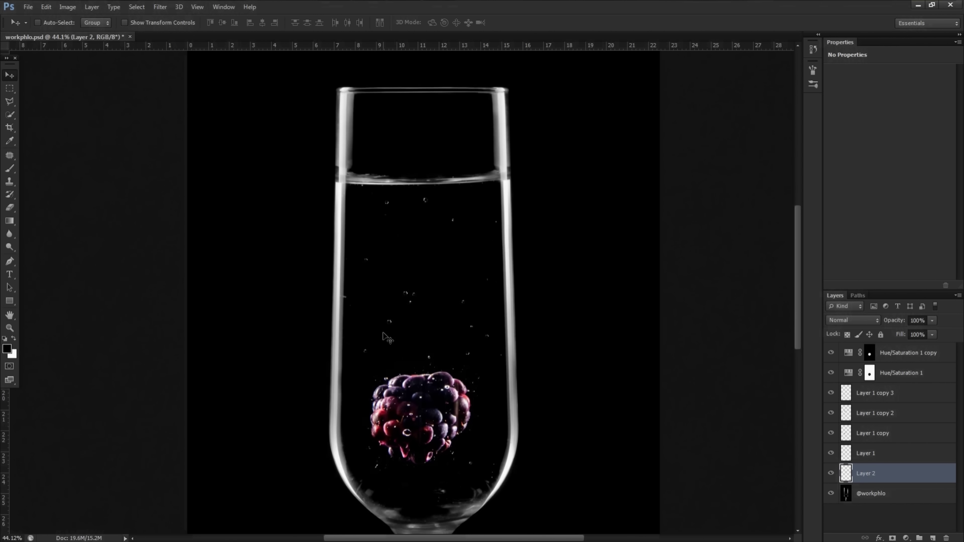
key(ctrl+t)
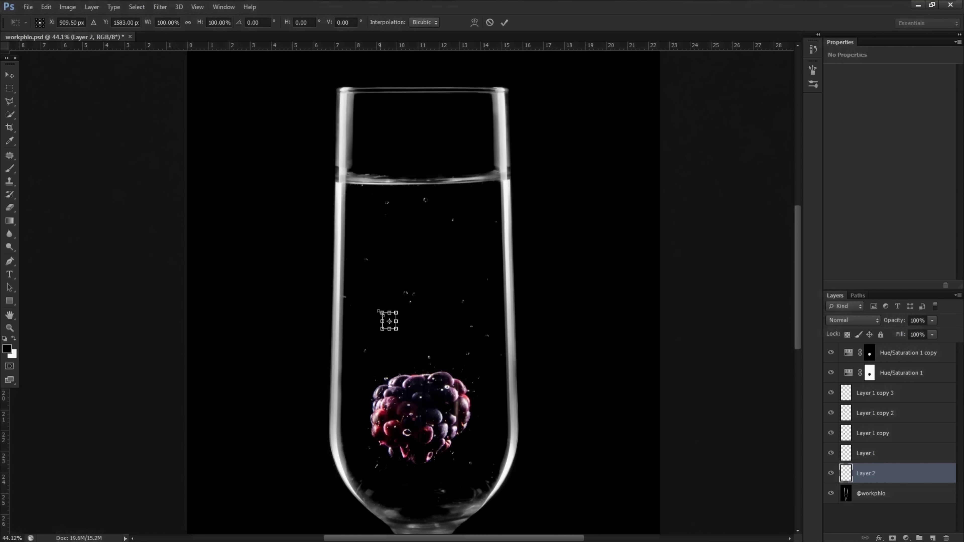
drag(378, 311, 384, 316)
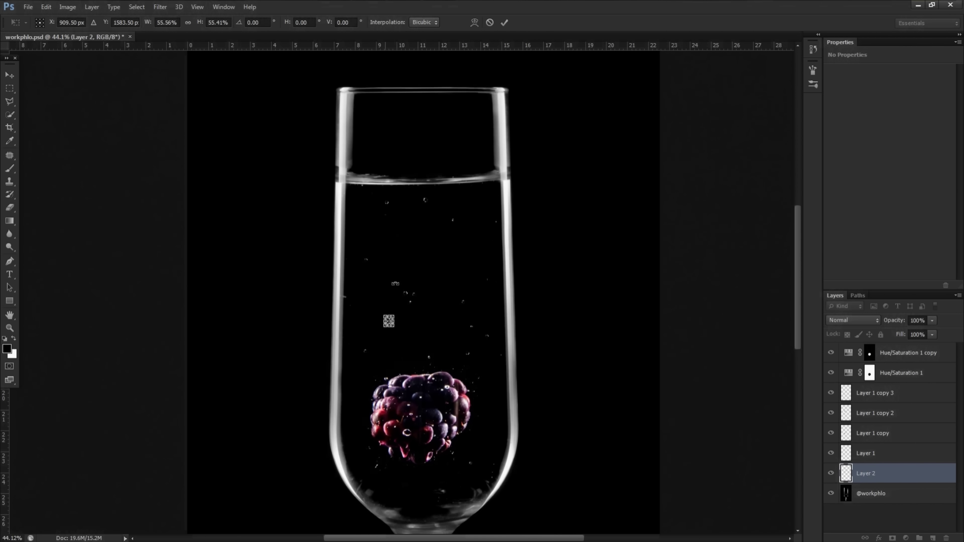
click(505, 22)
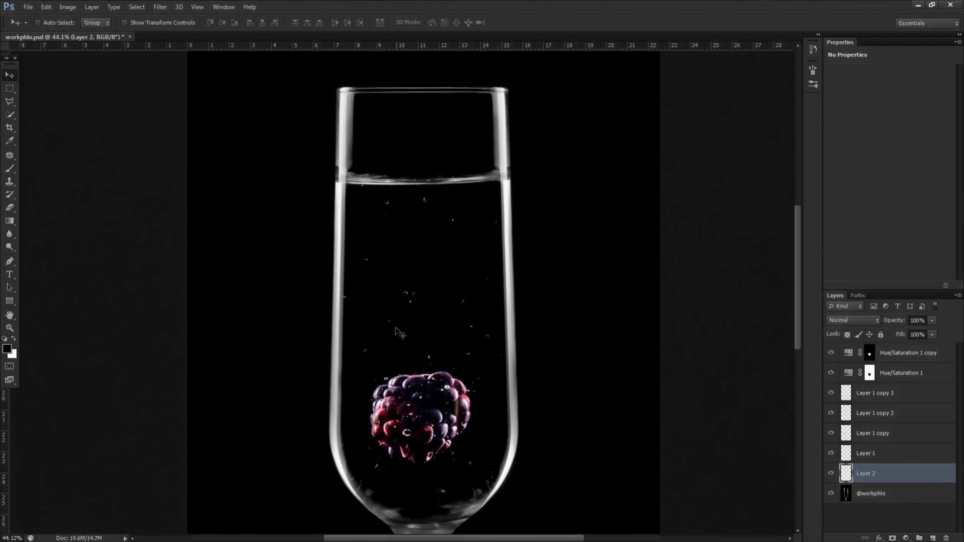
drag(400, 334, 493, 433)
Select Layer 1 copy 3 through Layer 2 and group them into Group 1
scroll(359, 334, down, 3)
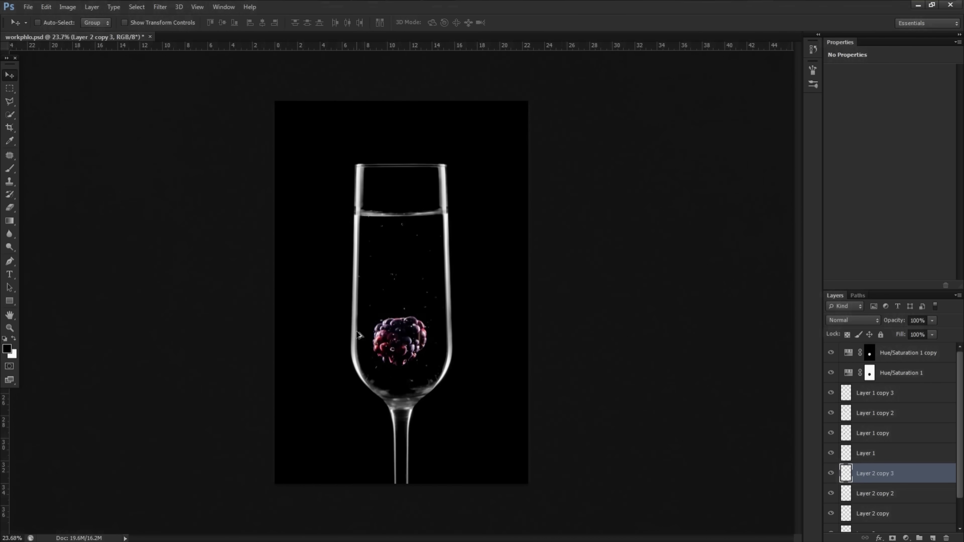
click(847, 400)
scroll(871, 437, down, 2)
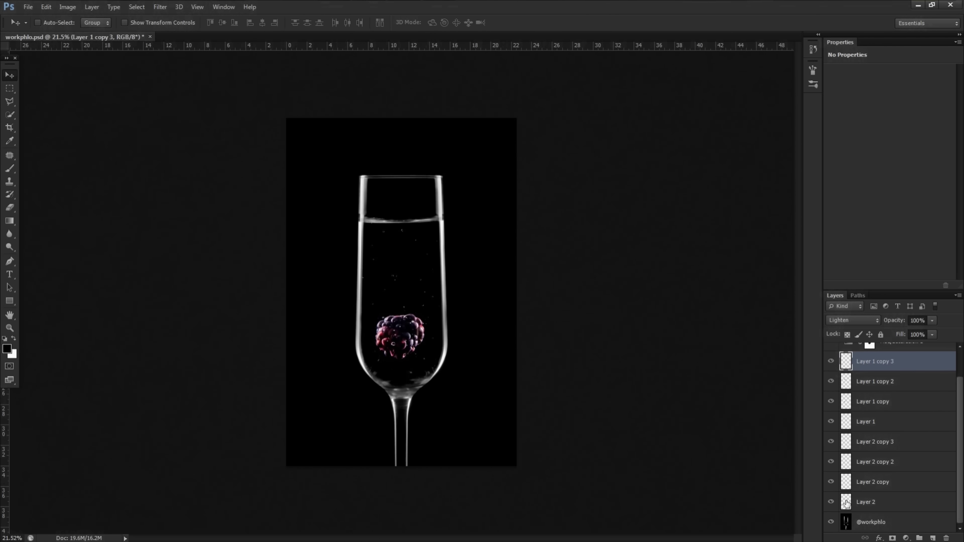
shift+click(850, 506)
key(ctrl+g)
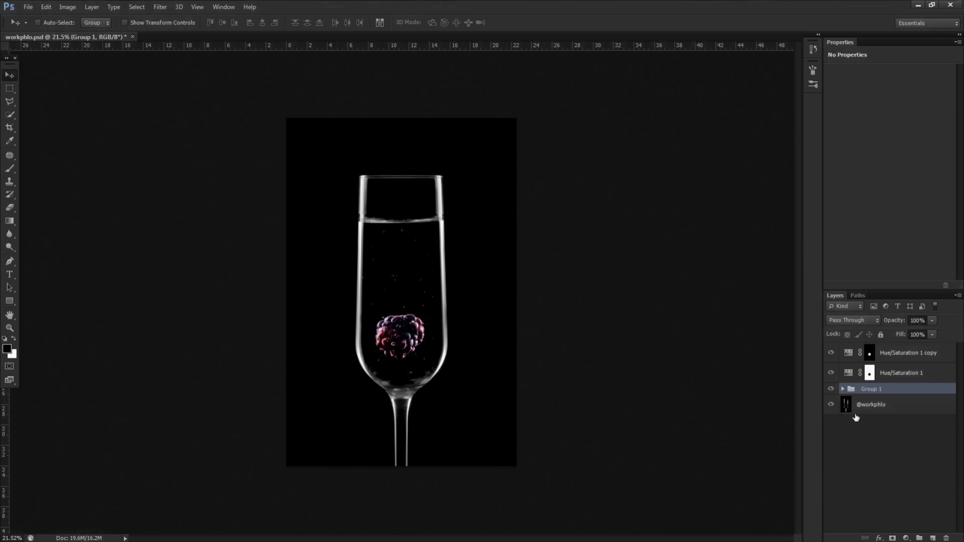
click(848, 446)
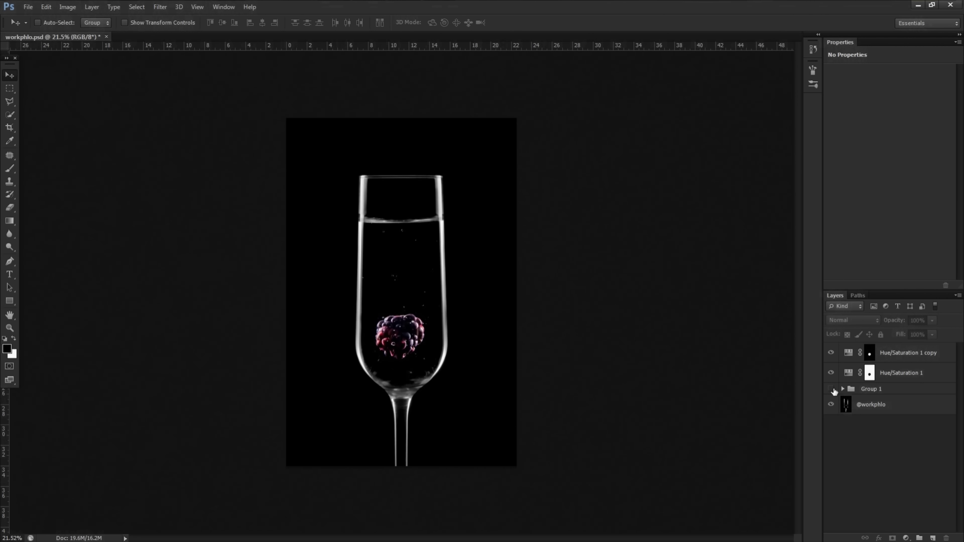
Set Group 1's blend mode to Lighten
click(853, 395)
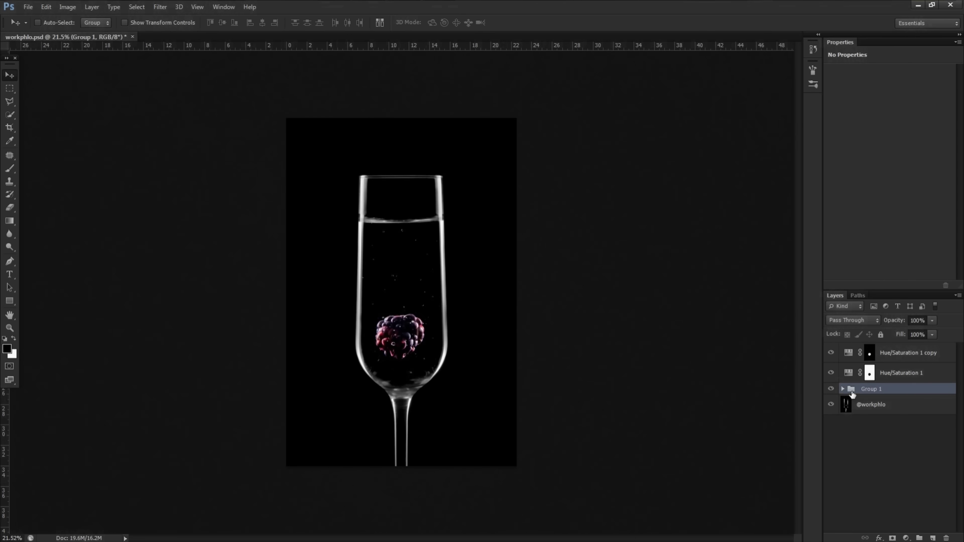
click(843, 322)
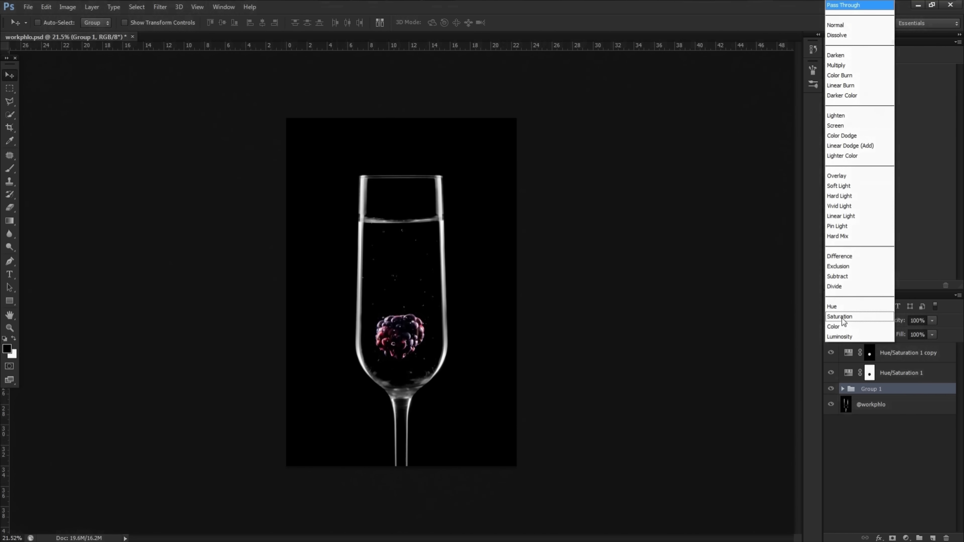
click(850, 117)
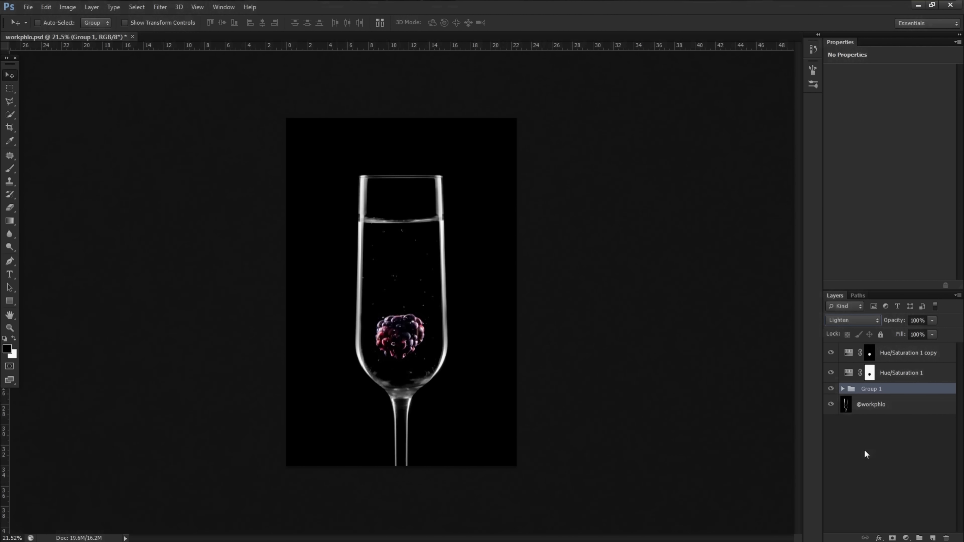
Duplicate Group 1, flip the copy vertically, and shift it to fill more of the glass
key(ctrl+j)
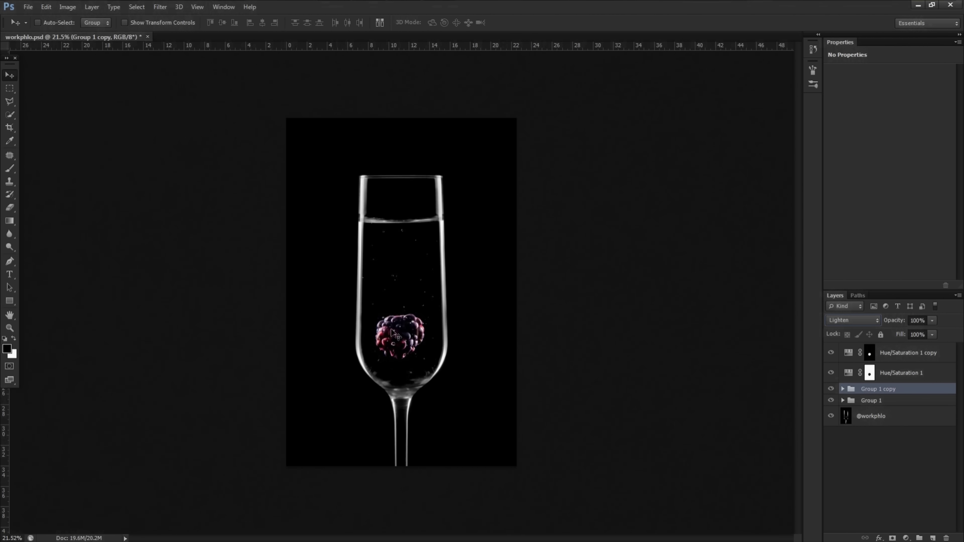
key(ctrl+t)
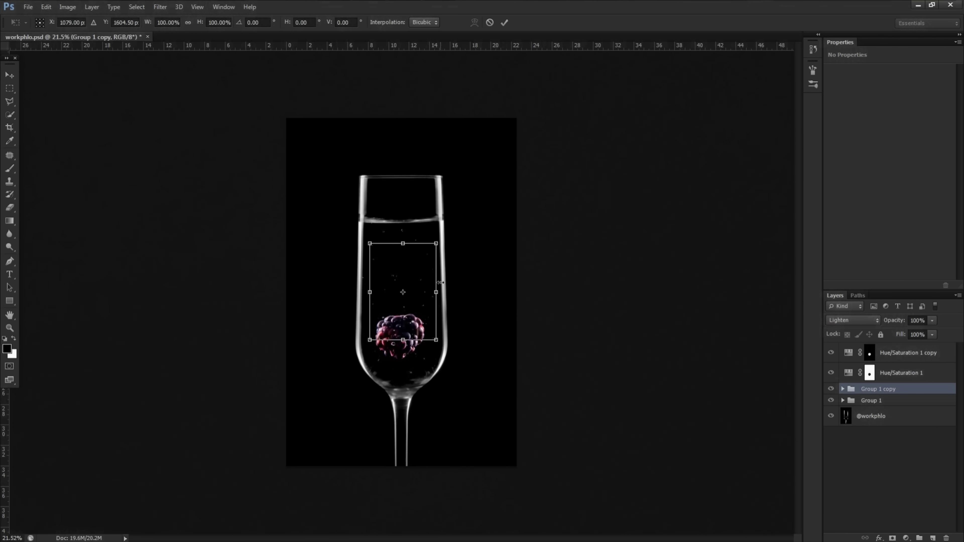
right_click(411, 279)
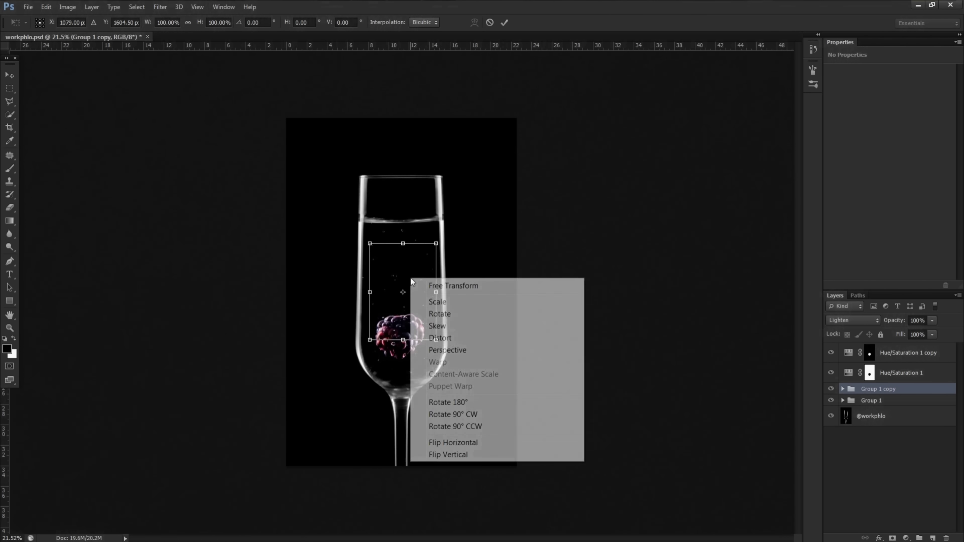
click(448, 456)
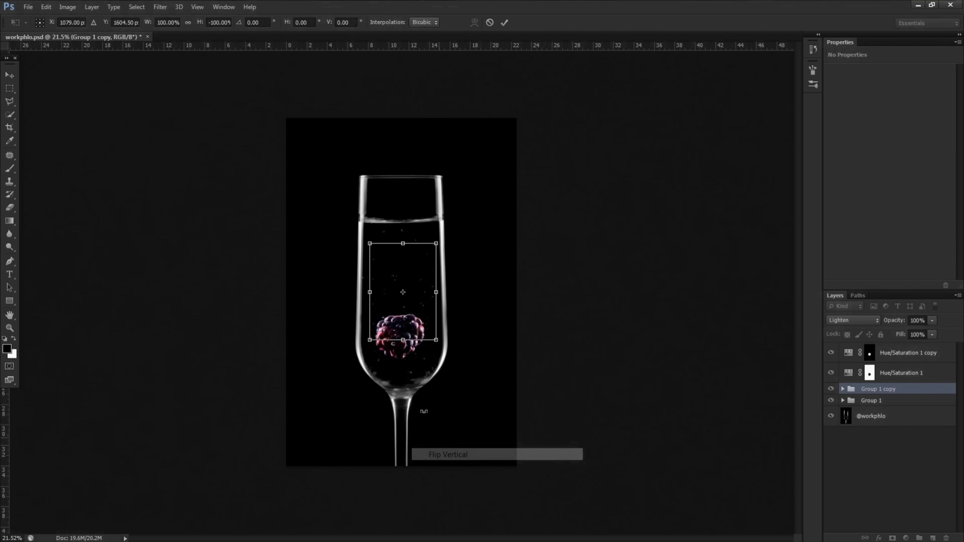
click(504, 22)
scroll(376, 319, up, 3)
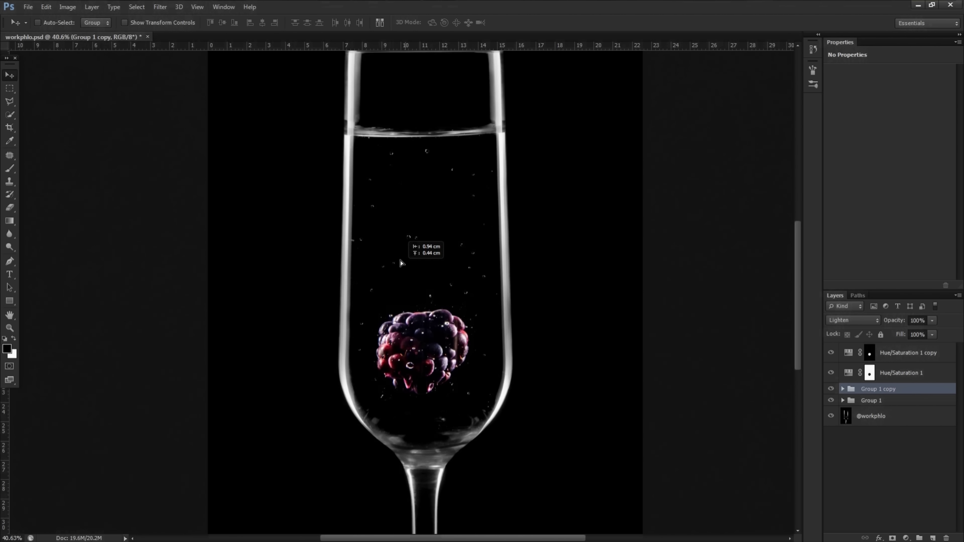
drag(401, 263, 421, 258)
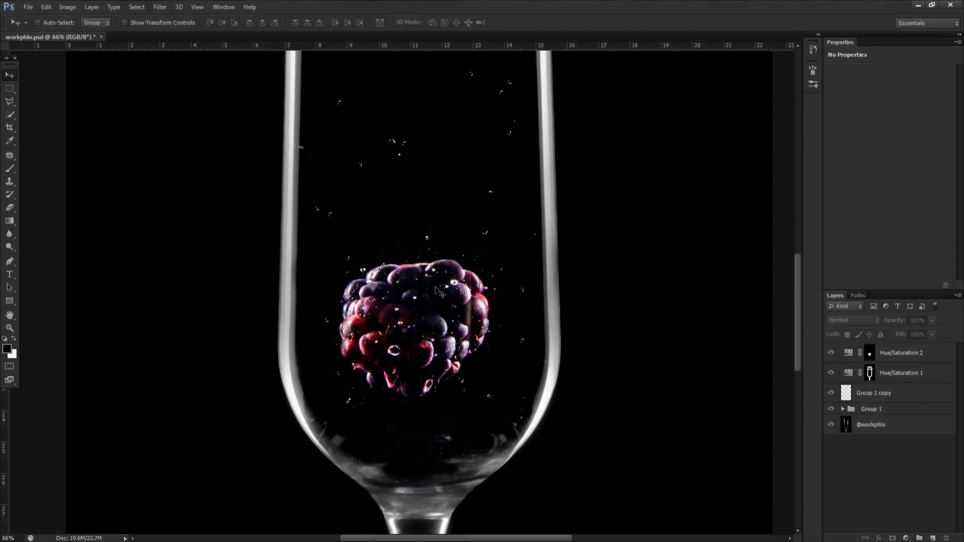
click(858, 295)
ctrl+click(831, 312)
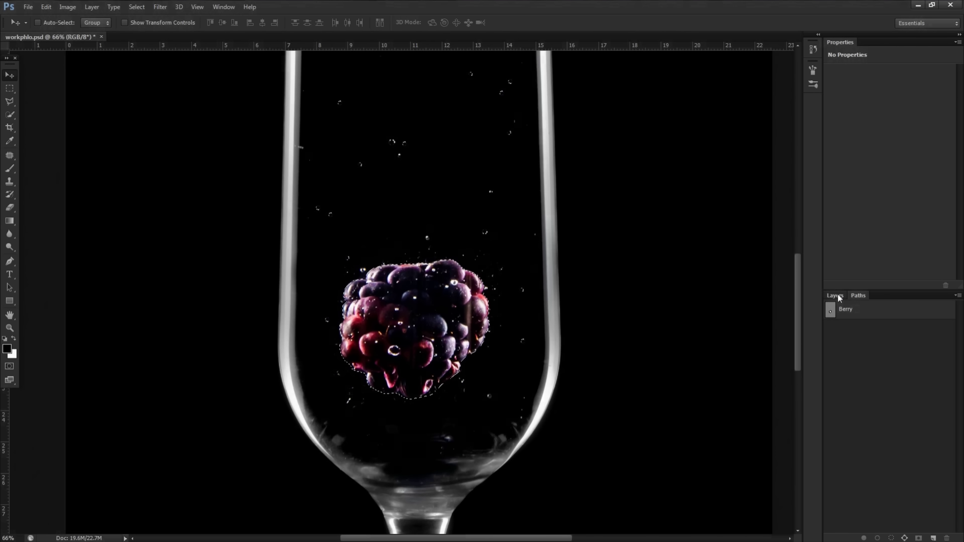
click(838, 294)
click(845, 425)
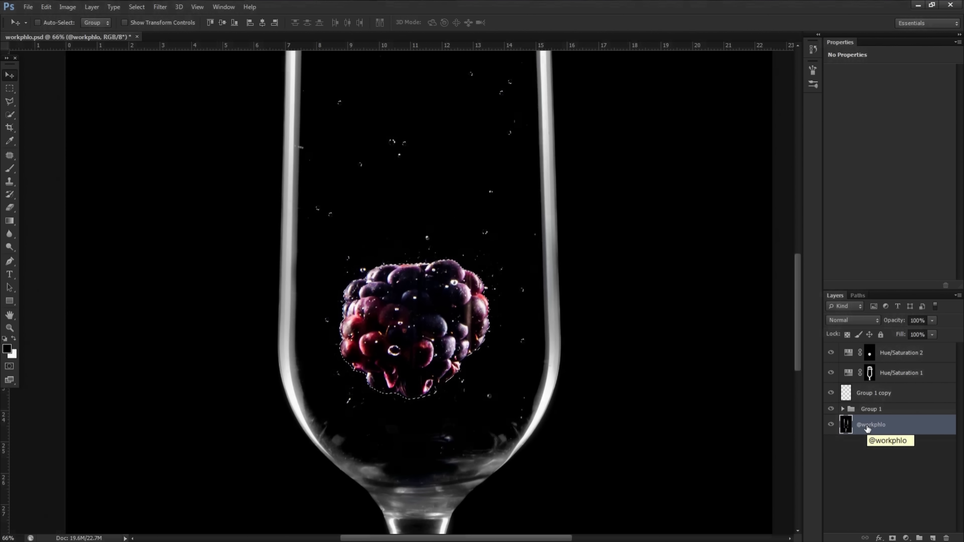
key(ctrl+j)
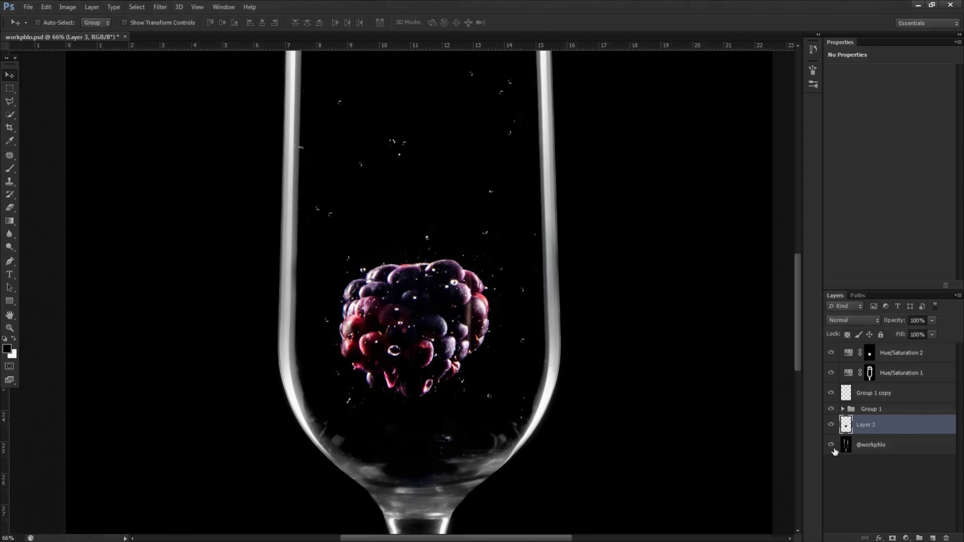
click(832, 445)
click(832, 445)
Add a new Layer 4 above the photo and paint black around the berry's top edge
click(873, 445)
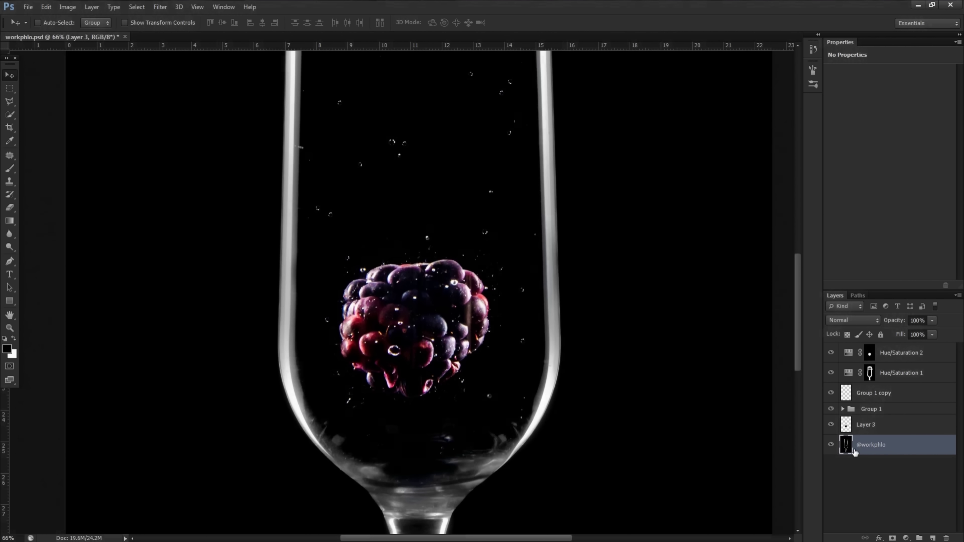
click(934, 539)
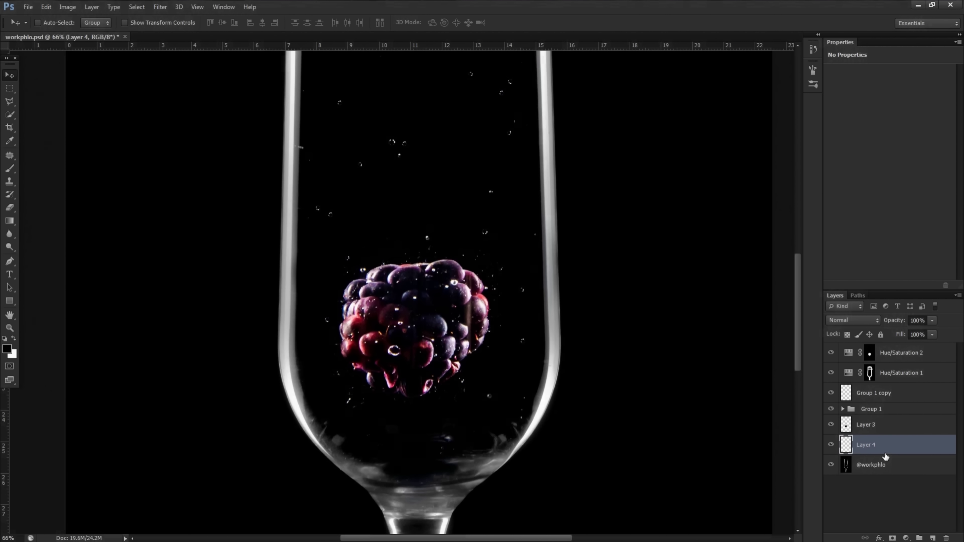
key(b)
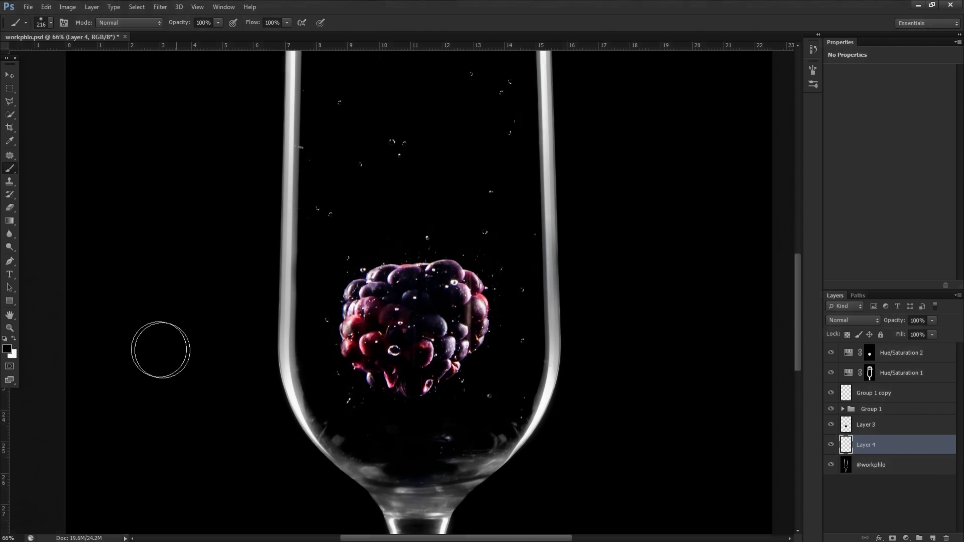
mouse_move(334, 307)
mouse_down()
mouse_move(383, 277)
mouse_move(400, 282)
mouse_move(438, 263)
mouse_move(445, 278)
mouse_move(471, 272)
mouse_up()
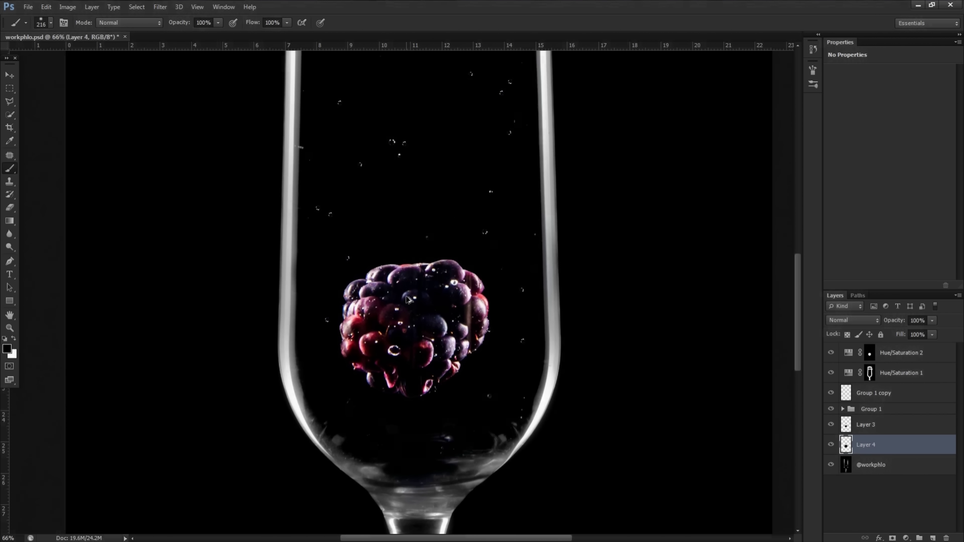
key(ctrl+0)
key(ctrl+minus)
click(13, 77)
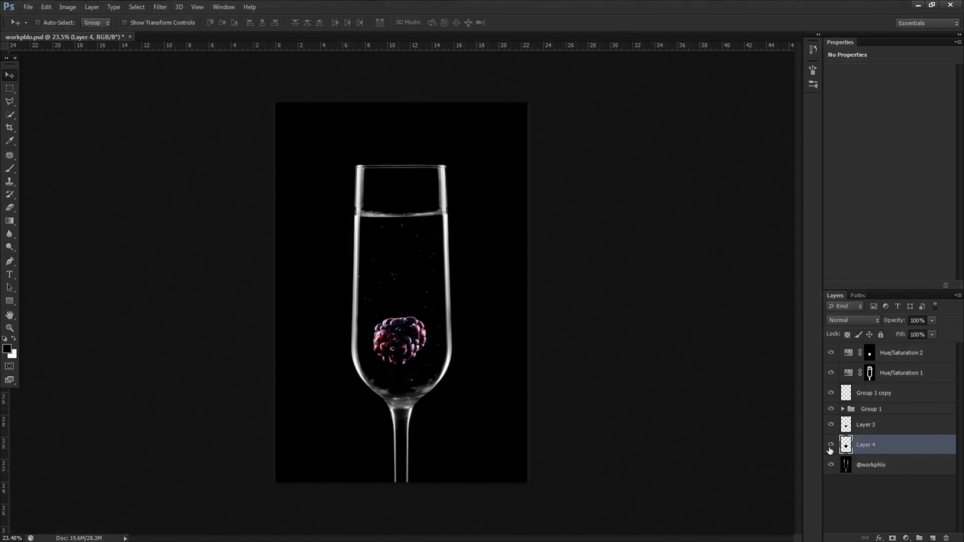
Nudge the Layer 3 berry copy slightly up and to the left
click(849, 431)
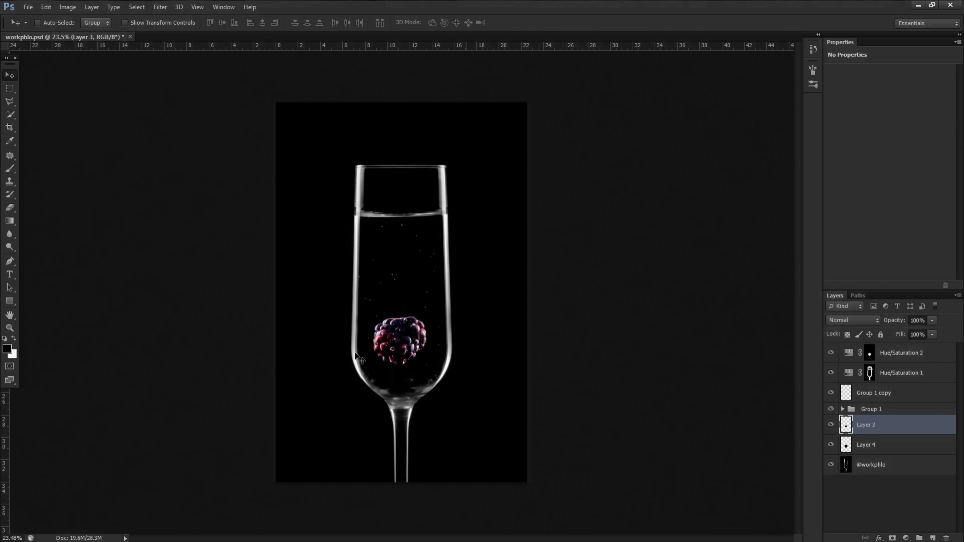
drag(403, 347, 404, 349)
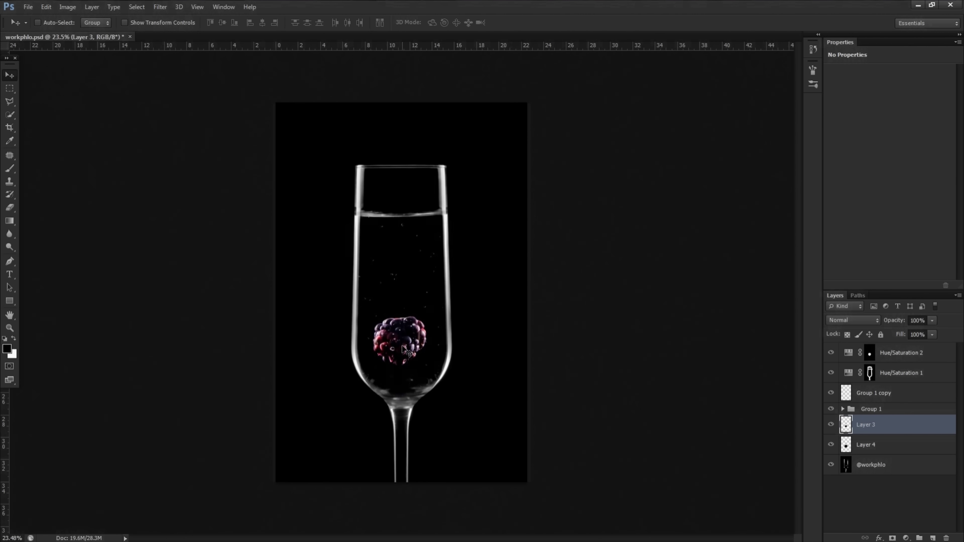